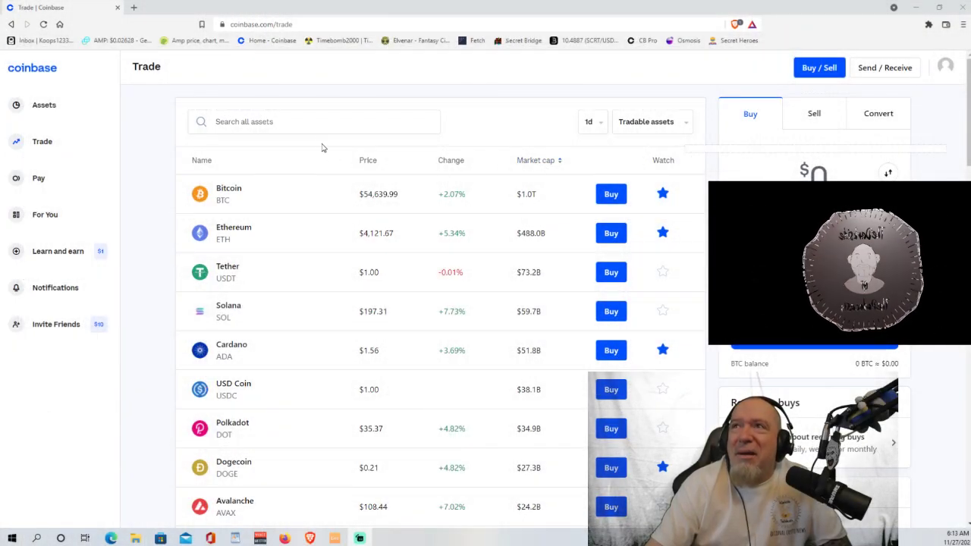
Find Cosmos (ATOM) and buy $100 of it, receiving about 3.51 ATOM.
click(301, 124)
text(arom)
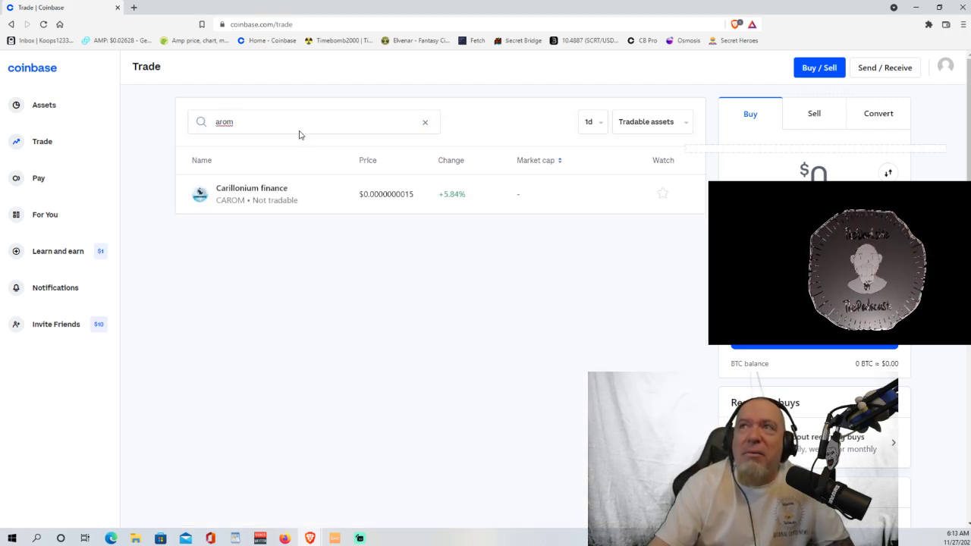
key(BackSpace)
key(BackSpace)
key(BackSpace)
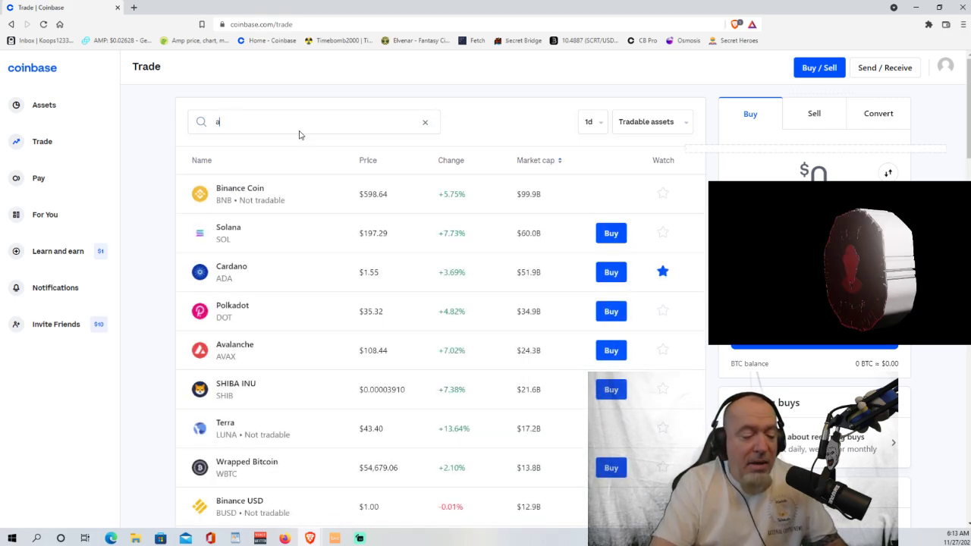
text(tom)
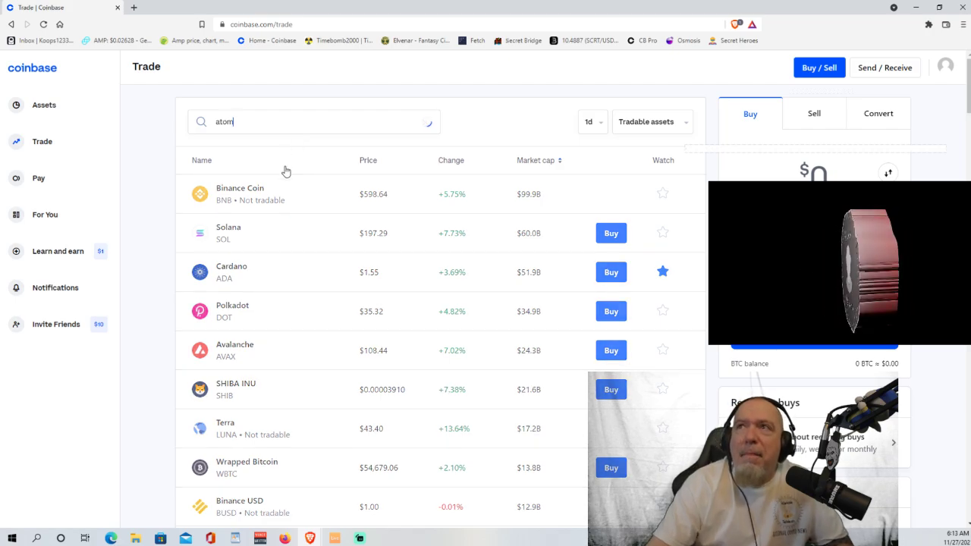
click(266, 201)
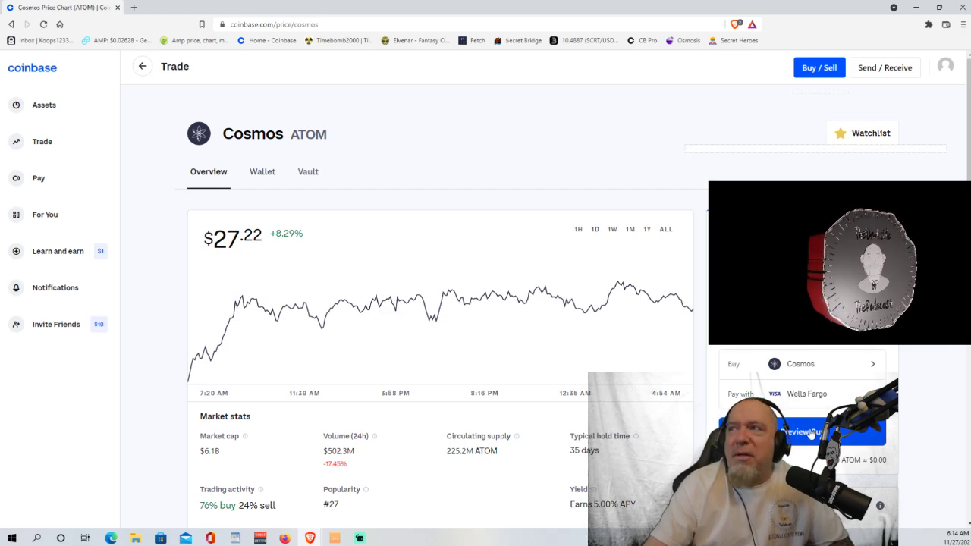
click(811, 433)
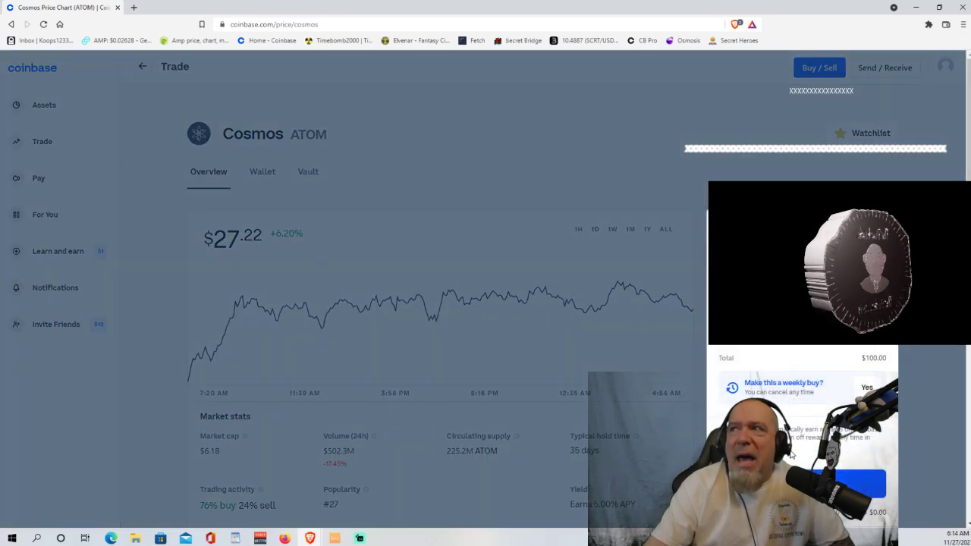
click(797, 483)
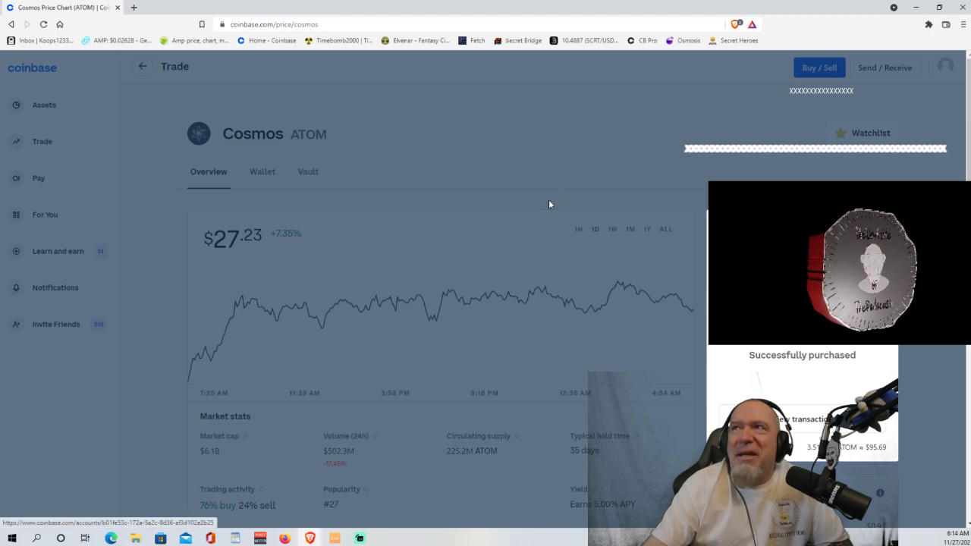
Copy the Keplr Cosmos address and paste it as the ATOM send recipient.
click(512, 157)
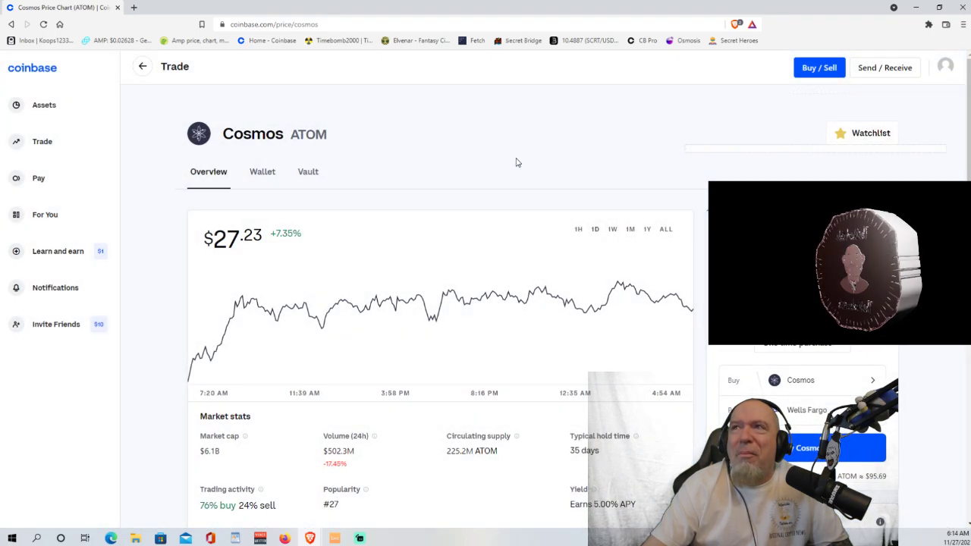
click(262, 173)
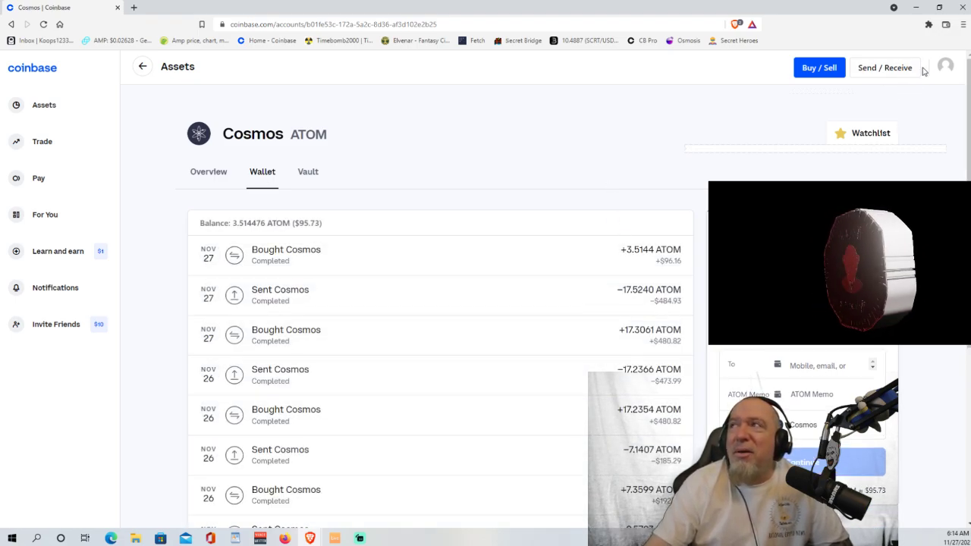
click(928, 25)
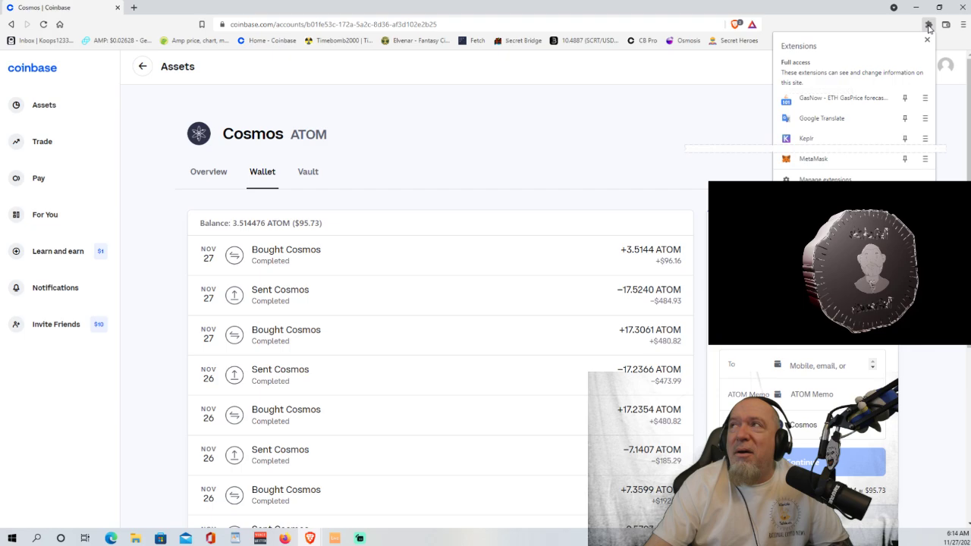
click(827, 138)
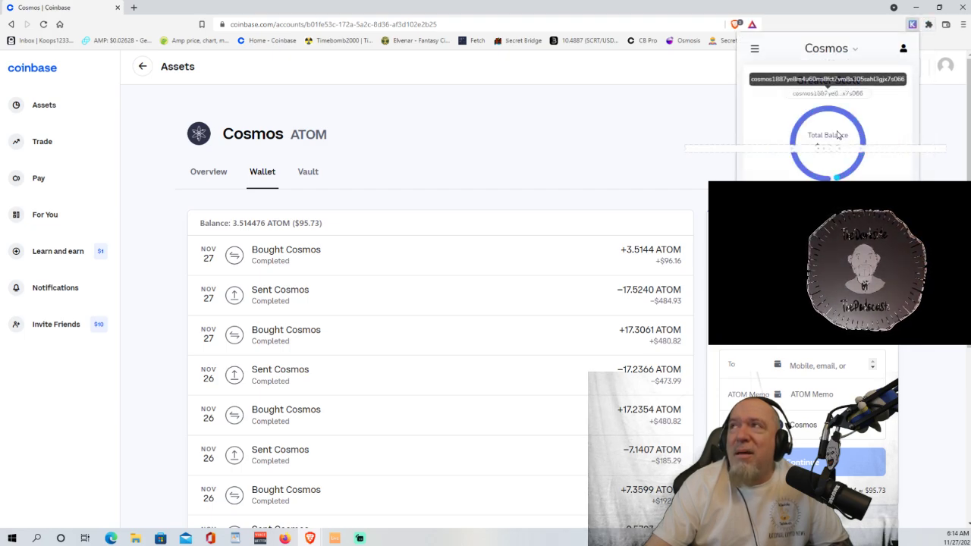
click(846, 94)
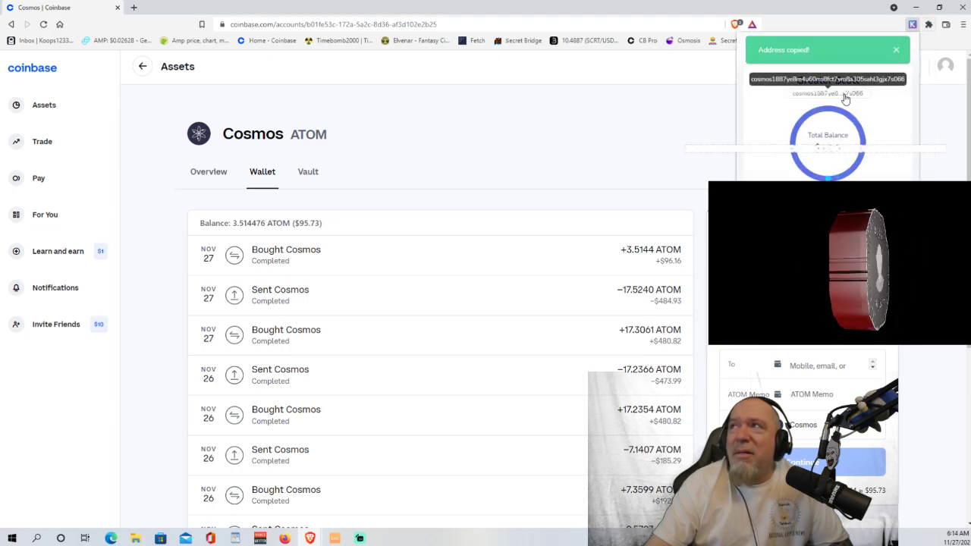
click(832, 366)
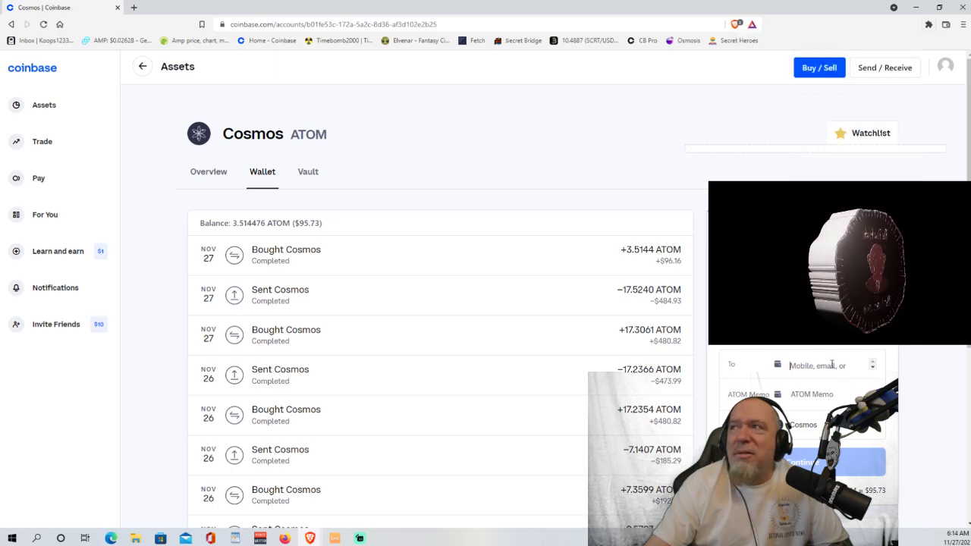
key(ctrl+v)
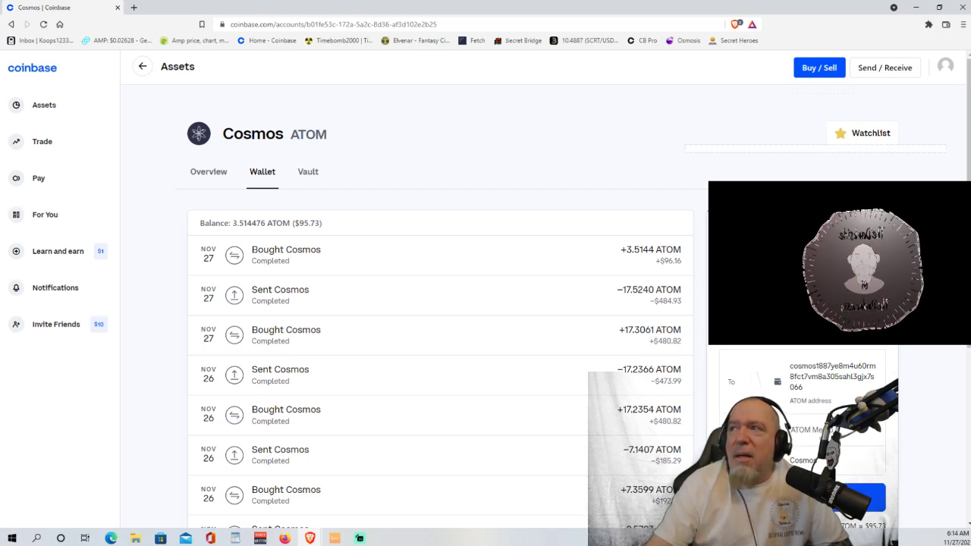
Add a memo and send $95.00 of ATOM to the Keplr address.
text(sdjkfkjs)
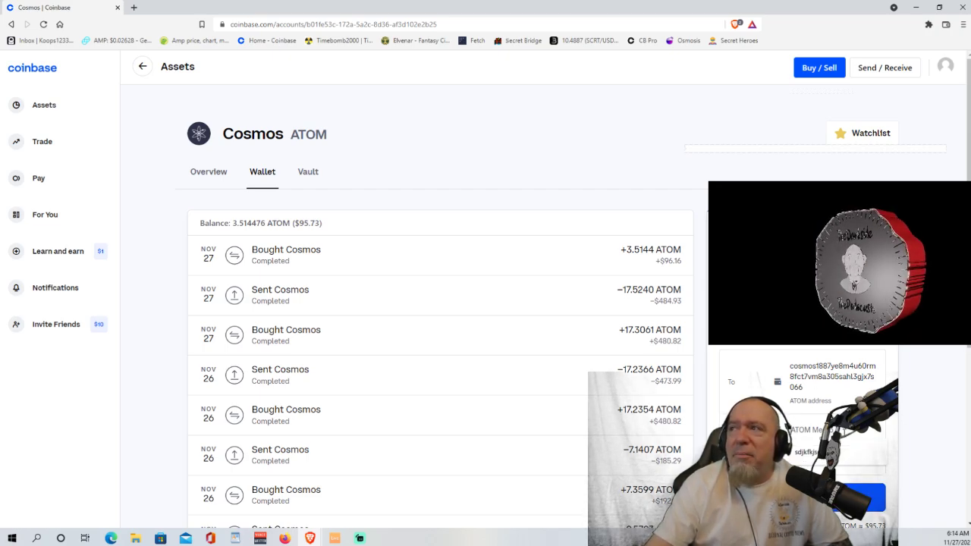
key(ctrl+a)
text(jhgjgjg)
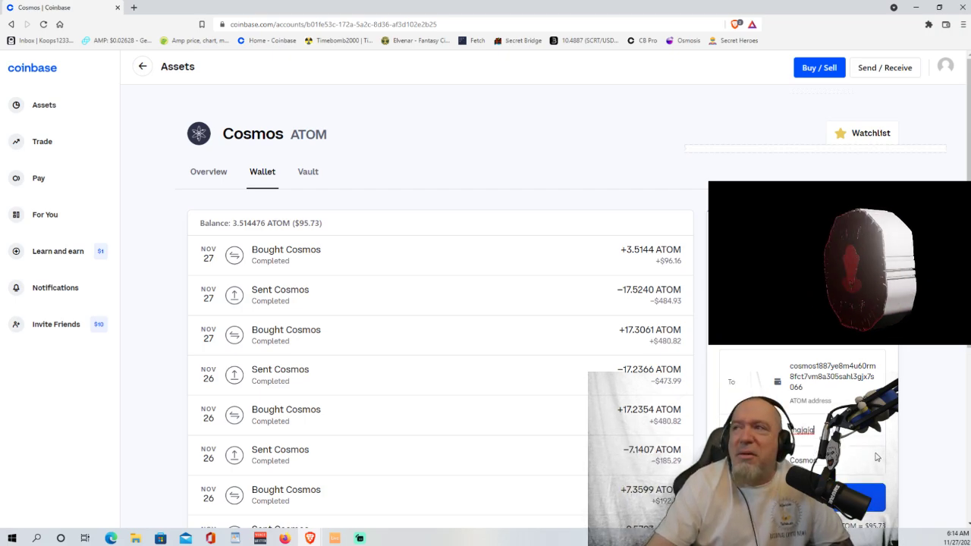
click(865, 497)
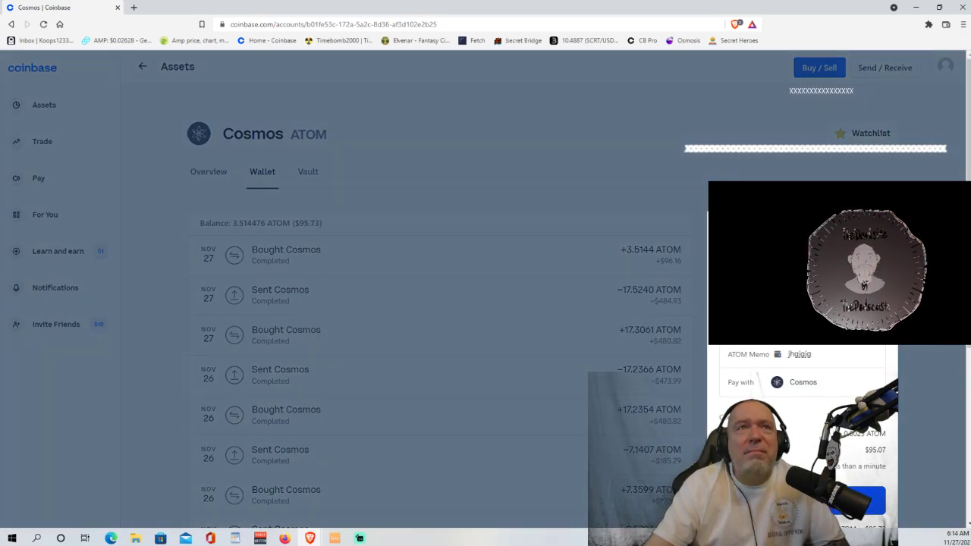
scroll(932, 415, down, 1)
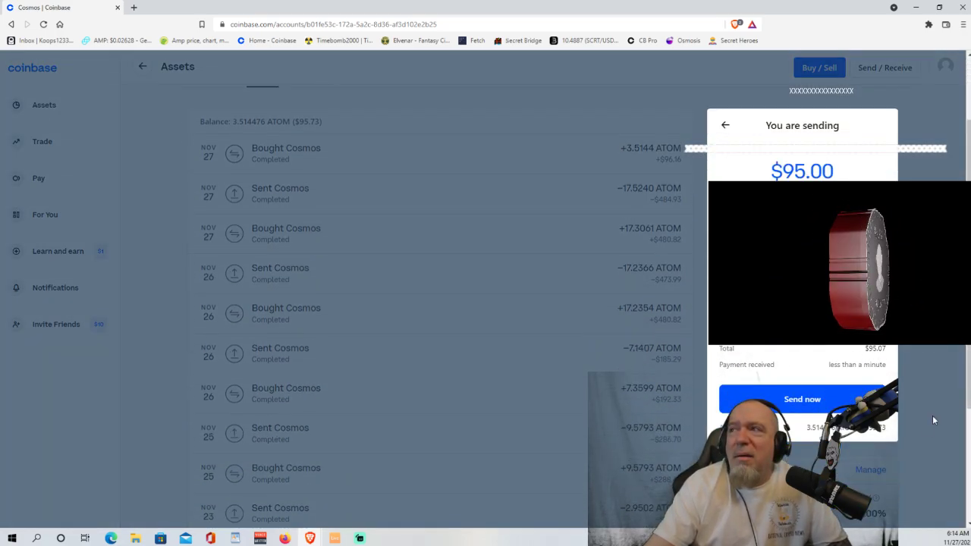
click(823, 402)
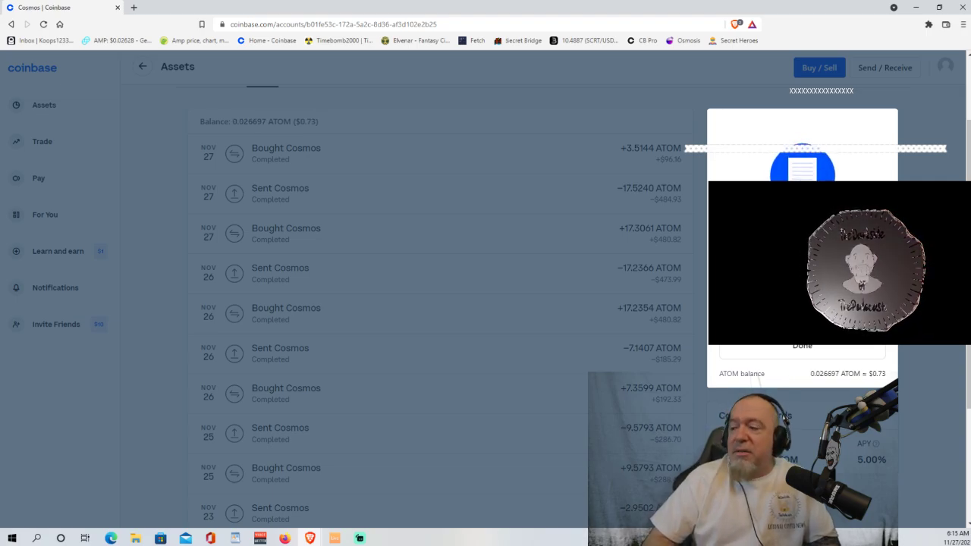
Dismiss the send confirmation, check the Keplr wallet, and open a new browser tab.
click(789, 348)
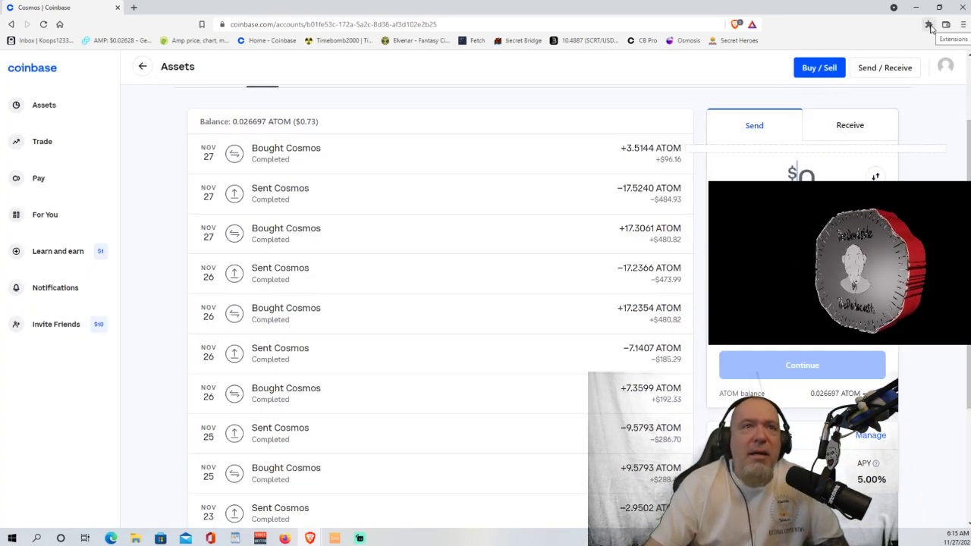
click(929, 25)
click(812, 138)
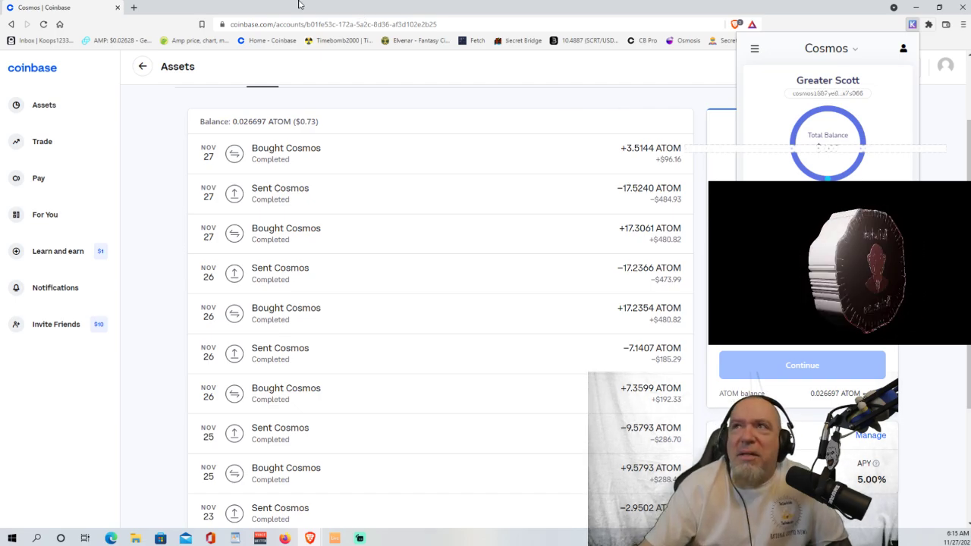
click(134, 8)
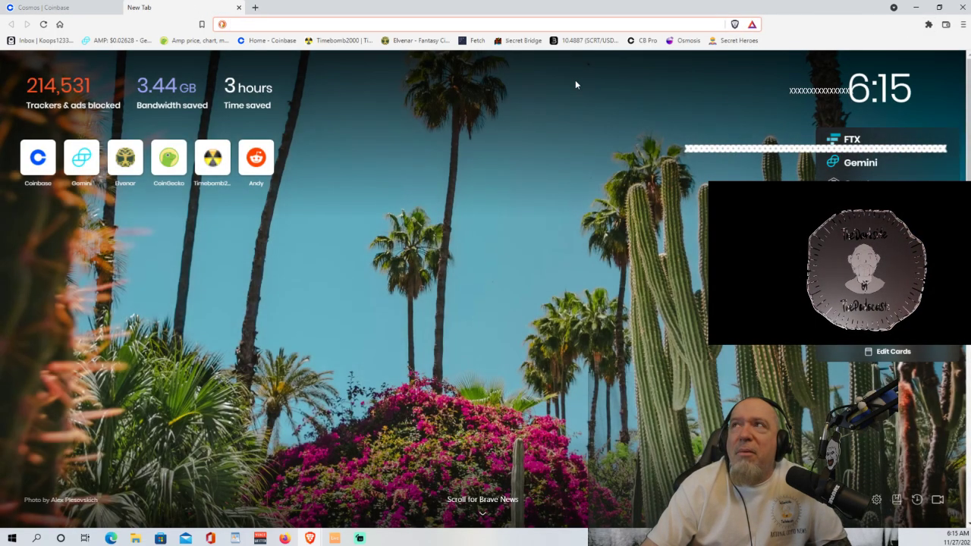
Deposit 3.9 ATOM from Cosmos Hub into Osmosis and approve it in Keplr.
click(685, 41)
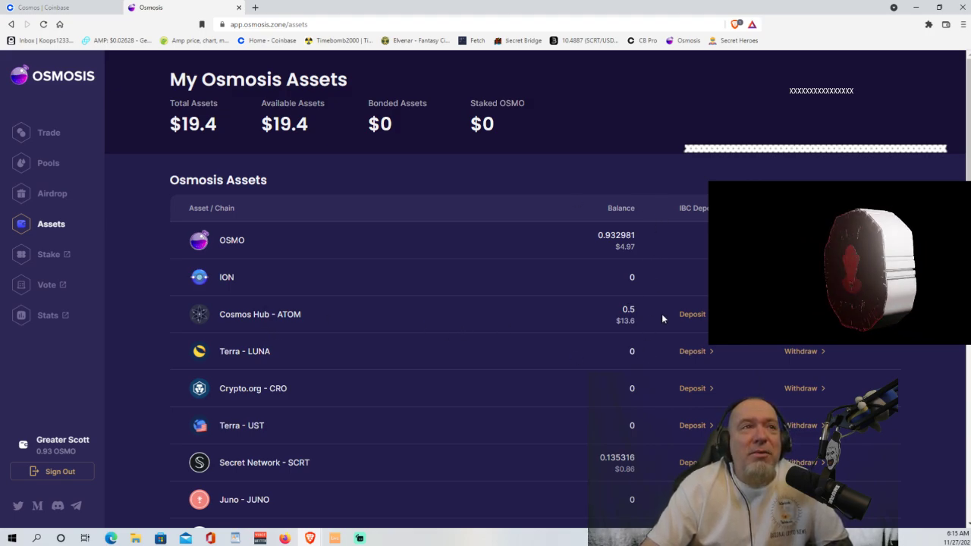
click(690, 313)
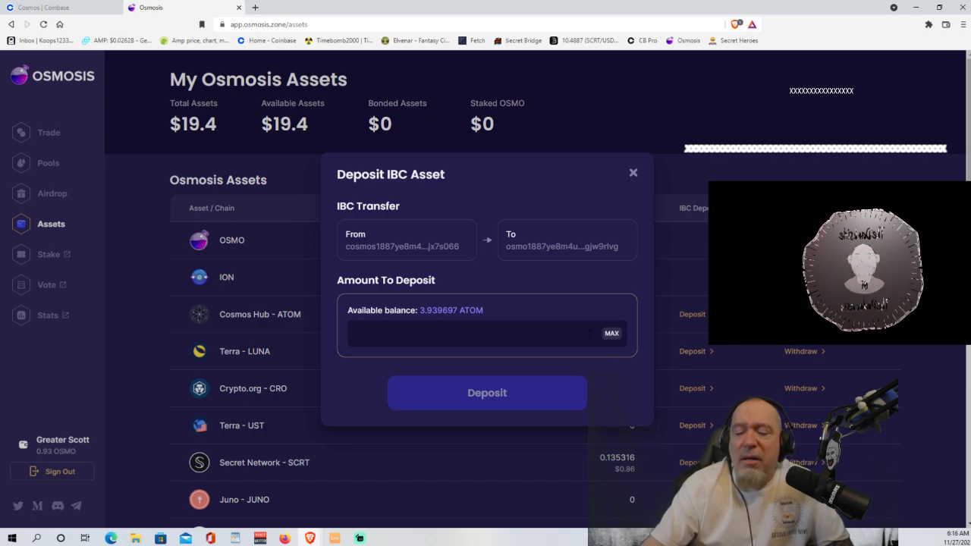
text(3.9)
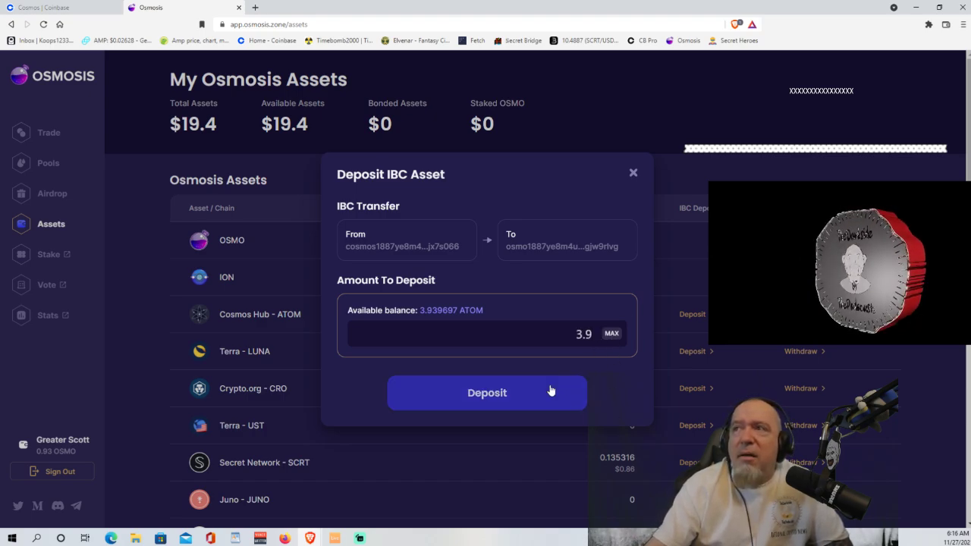
click(490, 393)
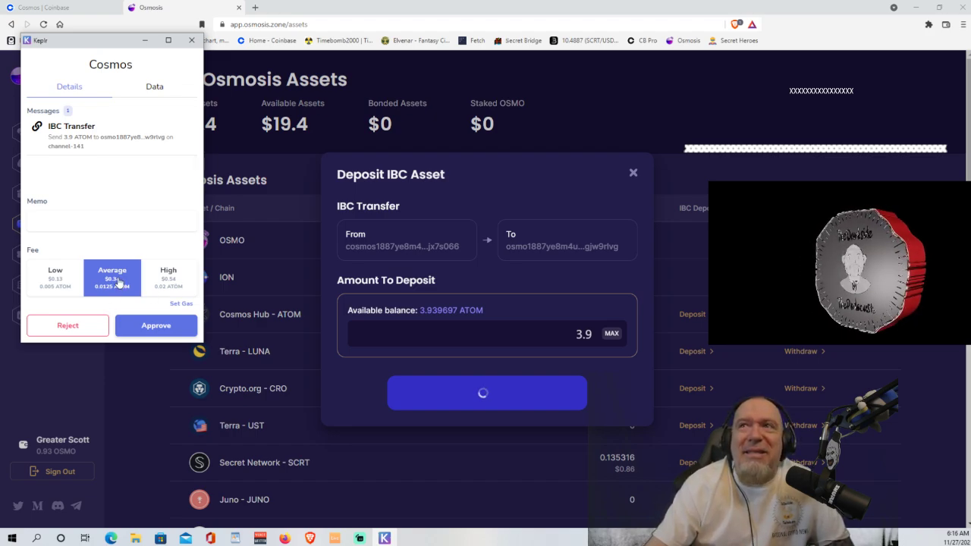
click(149, 326)
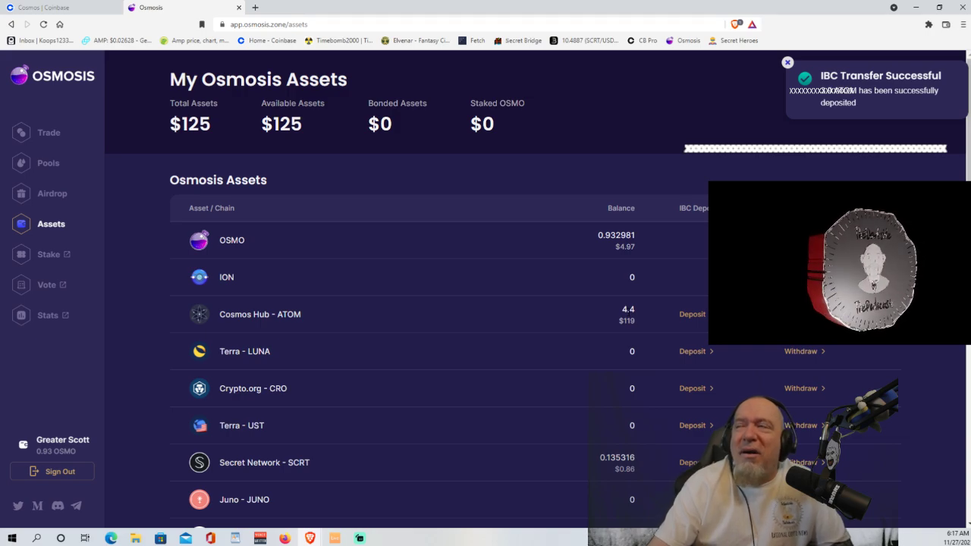
Swap the maximum ATOM balance for SCRT on Osmosis and approve it in Keplr.
click(49, 133)
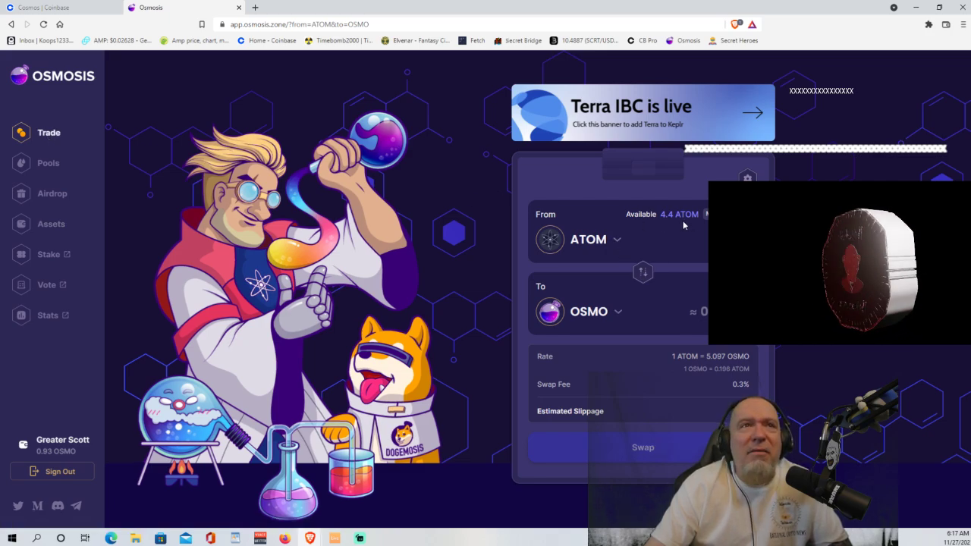
click(618, 314)
scroll(596, 422, down, 8)
scroll(596, 422, down, 3)
click(596, 413)
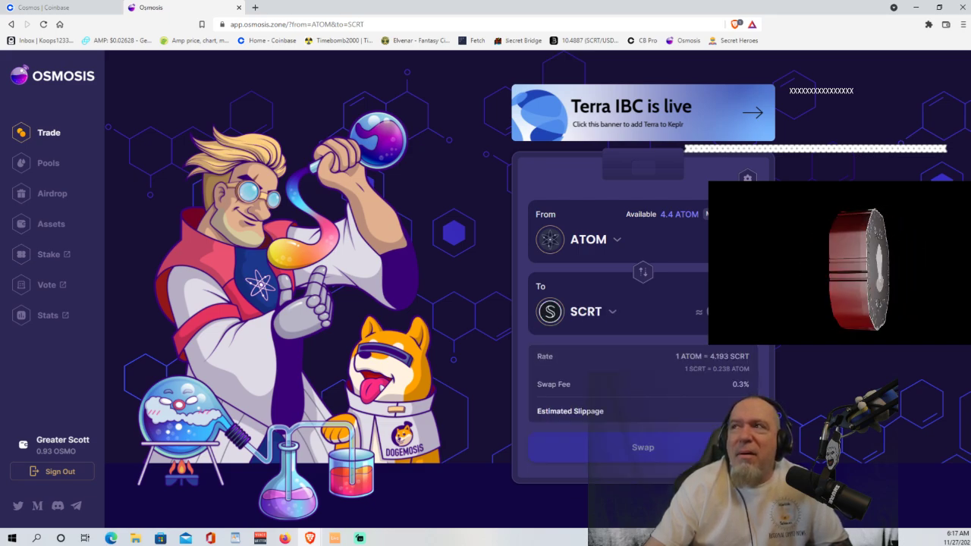
click(707, 213)
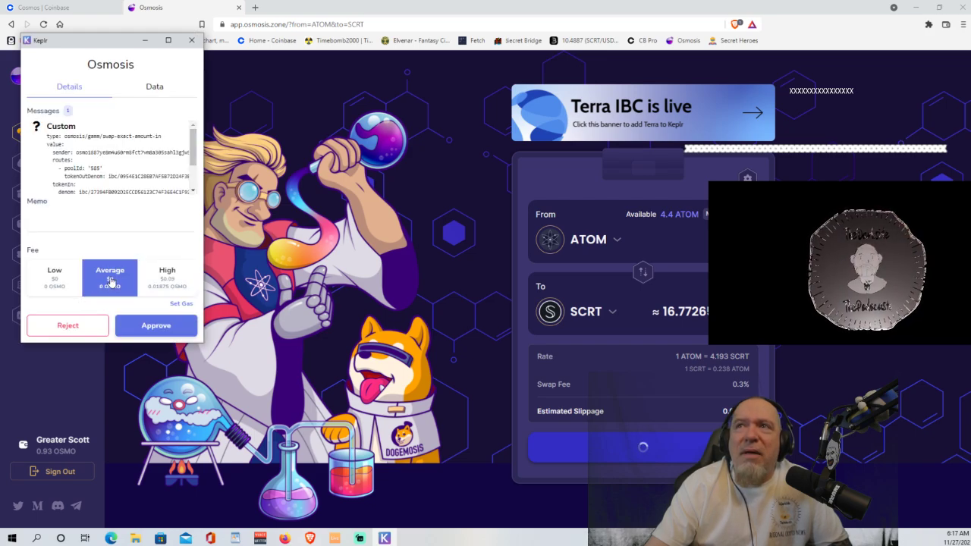
click(157, 326)
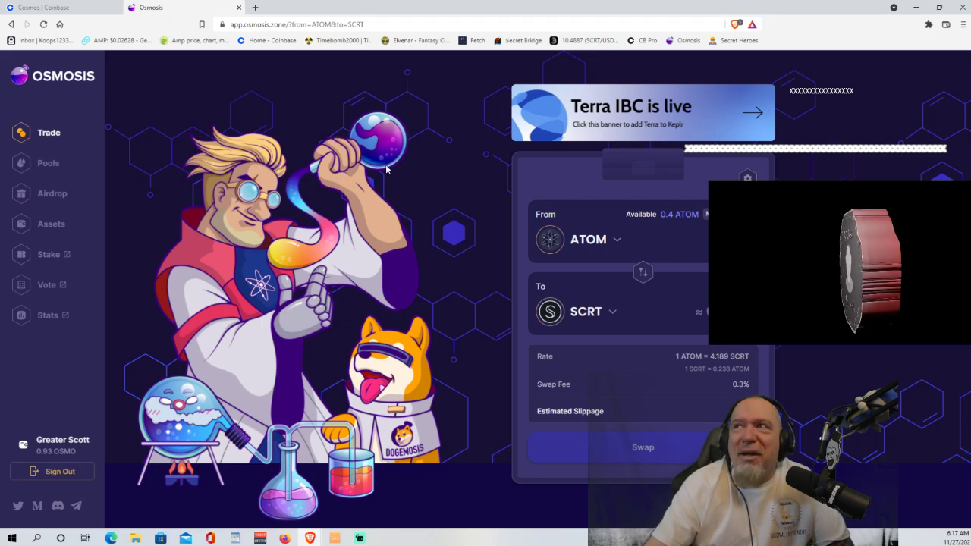
Open the SCRT withdrawal form and enter 16 SCRT as the amount.
click(53, 225)
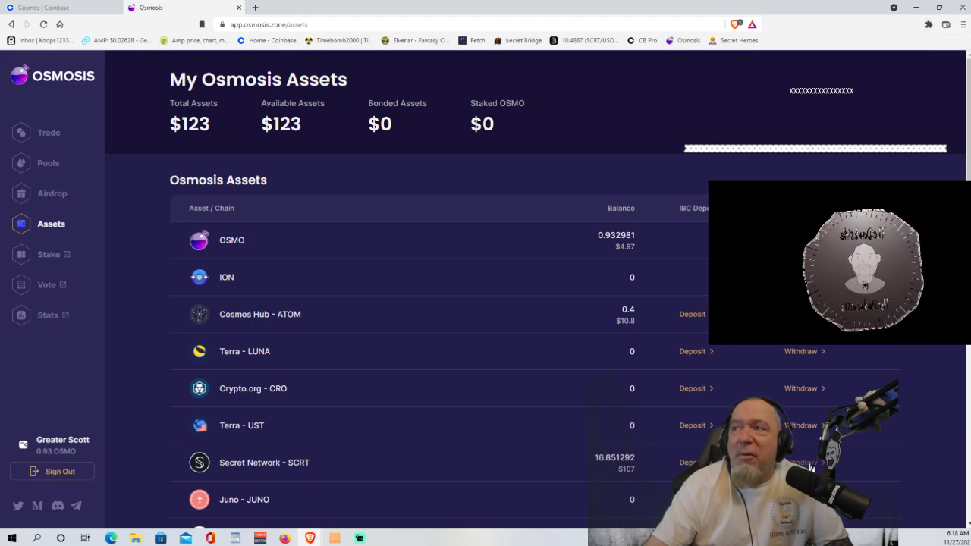
click(803, 462)
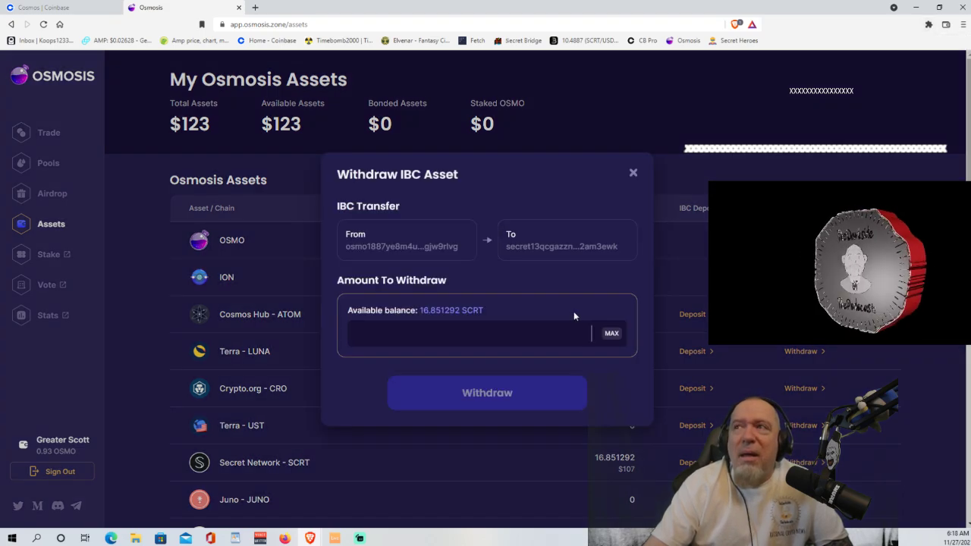
click(611, 334)
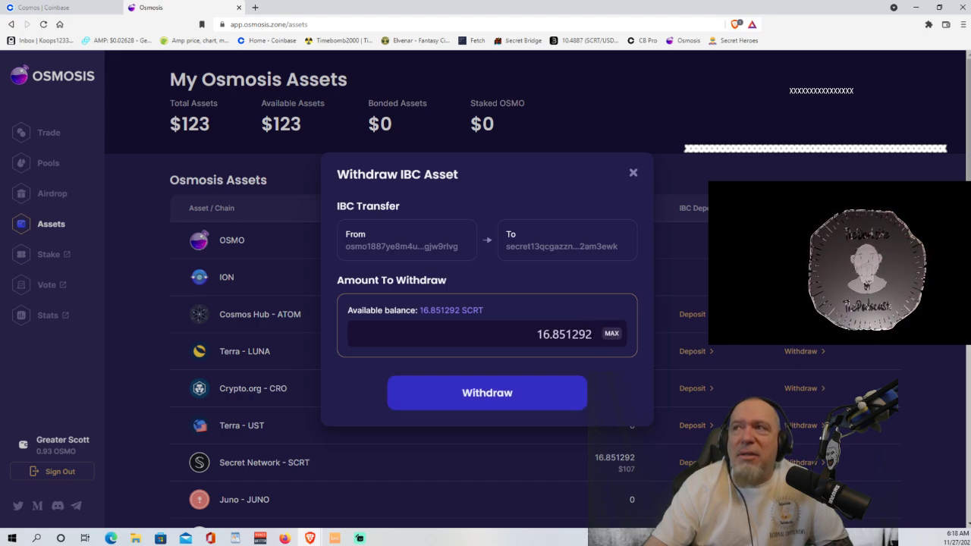
key(BackSpace)
key(BackSpace)
key(BackSpace)
key(BackSpace)
key(BackSpace)
key(BackSpace)
key(BackSpace)
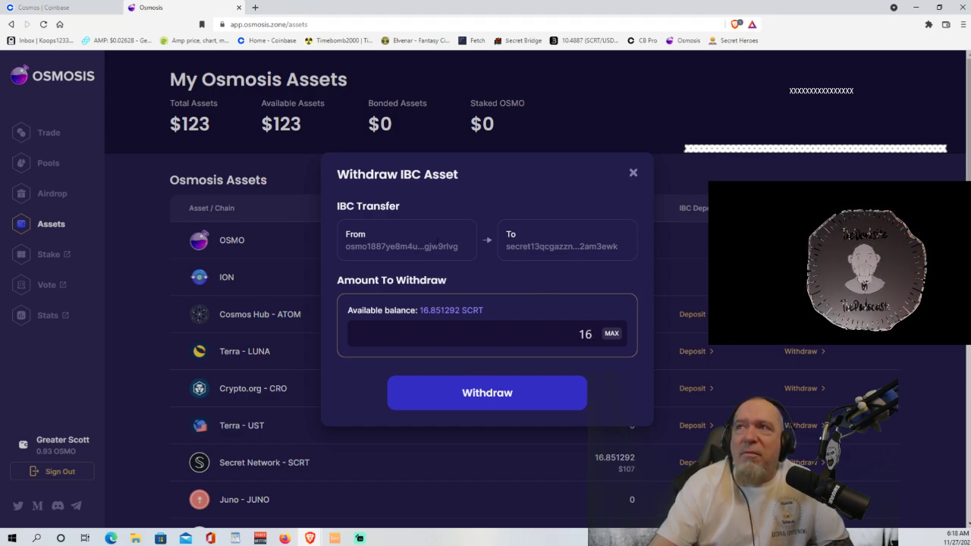
Switch Keplr to Secret Network and submit the 16 SCRT withdrawal.
click(928, 24)
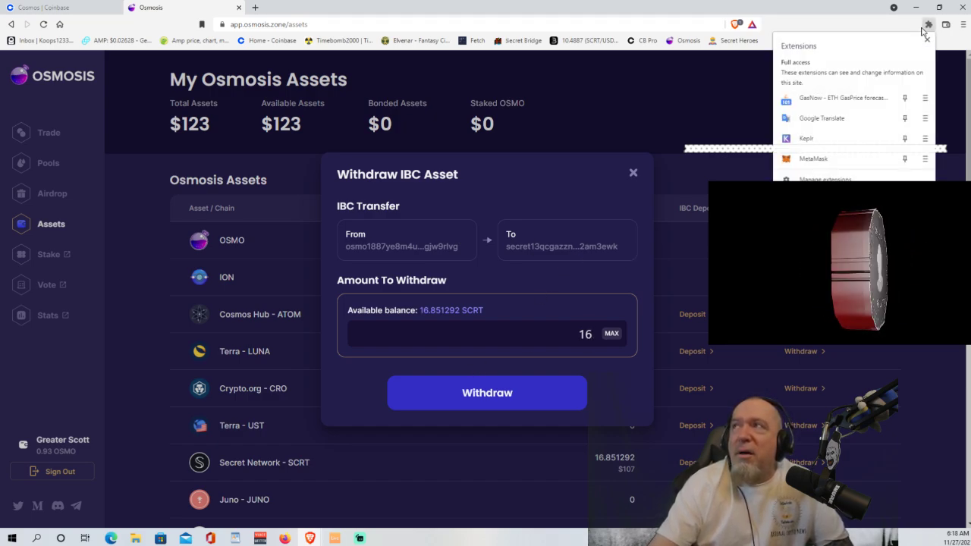
click(870, 140)
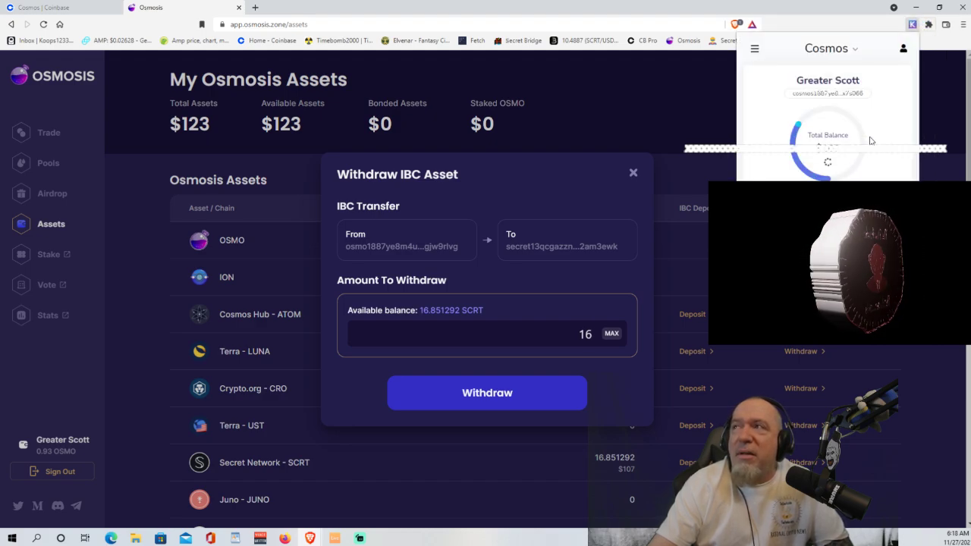
click(832, 53)
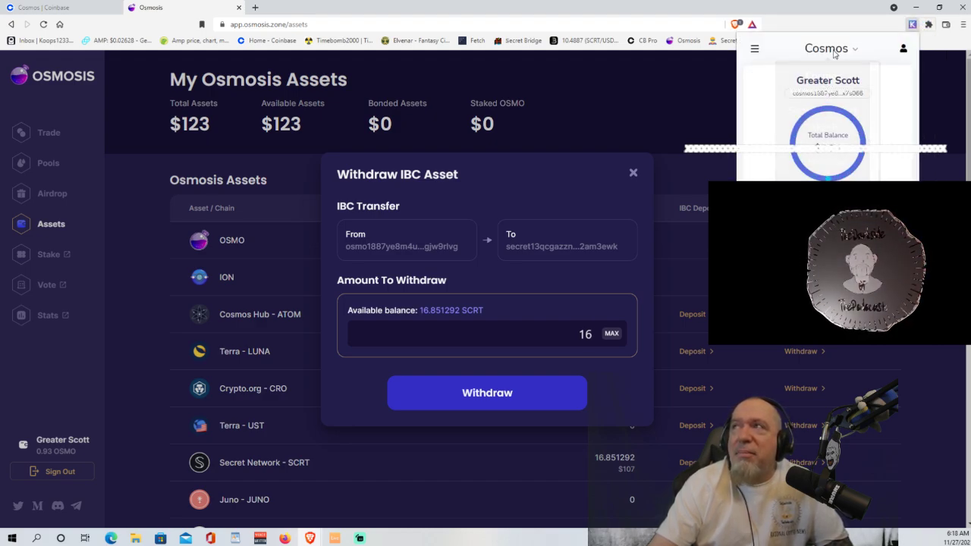
click(845, 110)
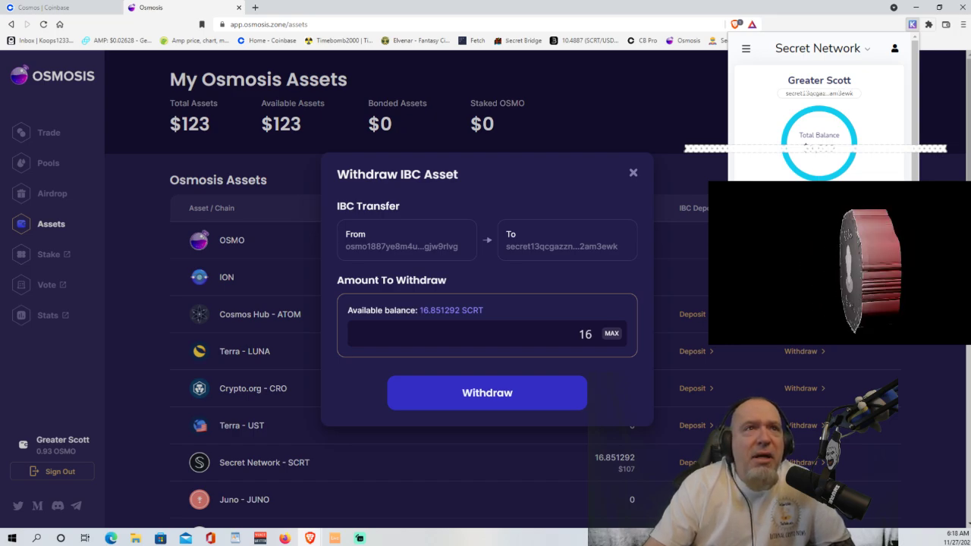
click(484, 394)
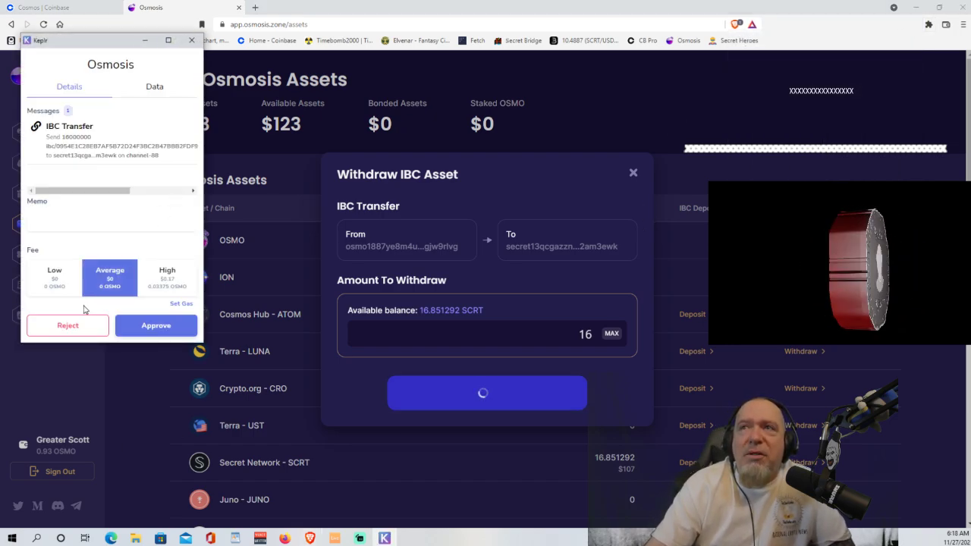
Approve the 16 SCRT withdrawal in Keplr with the High fee.
click(170, 283)
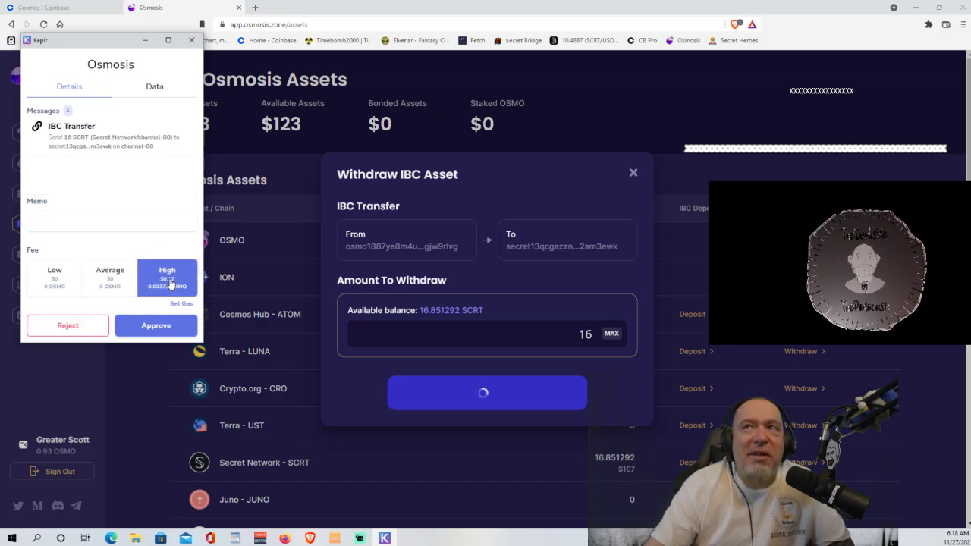
click(155, 324)
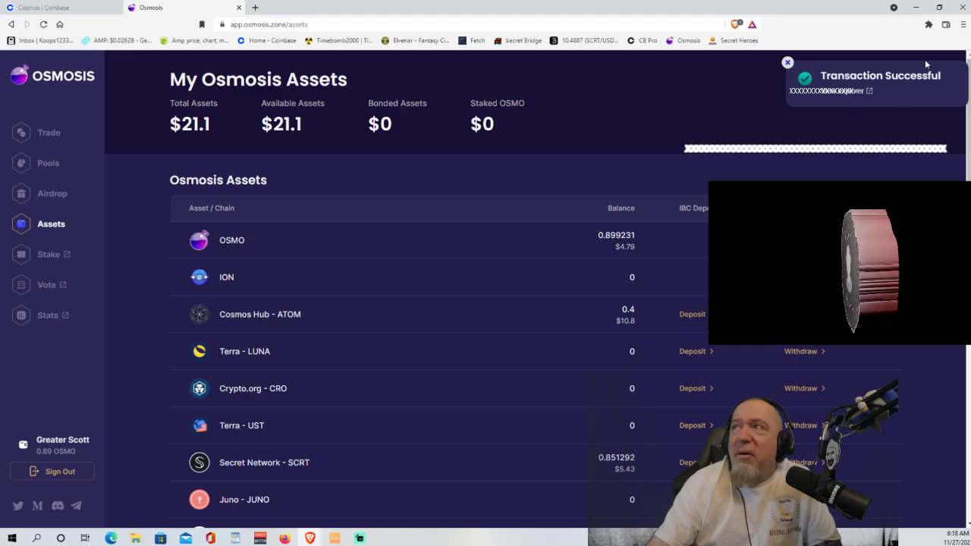
click(929, 25)
click(834, 139)
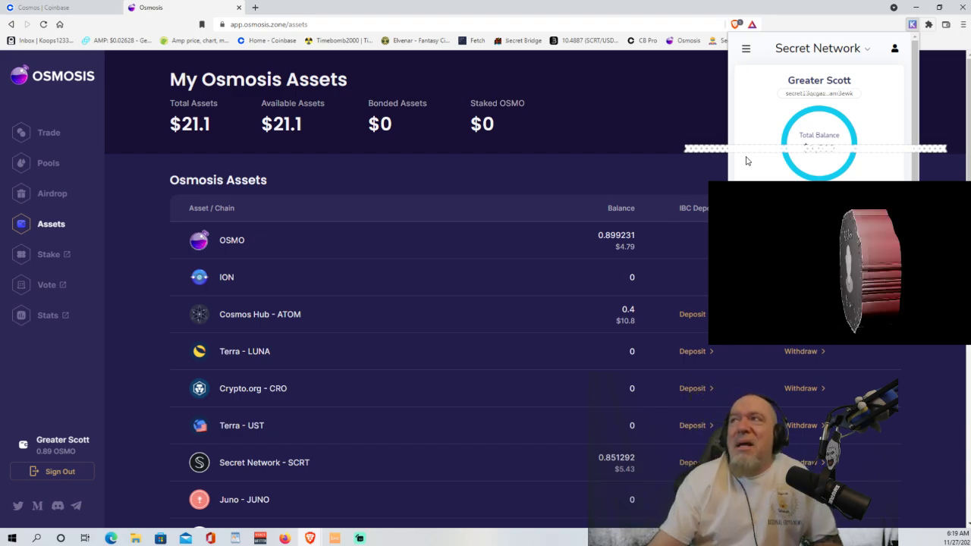
click(914, 24)
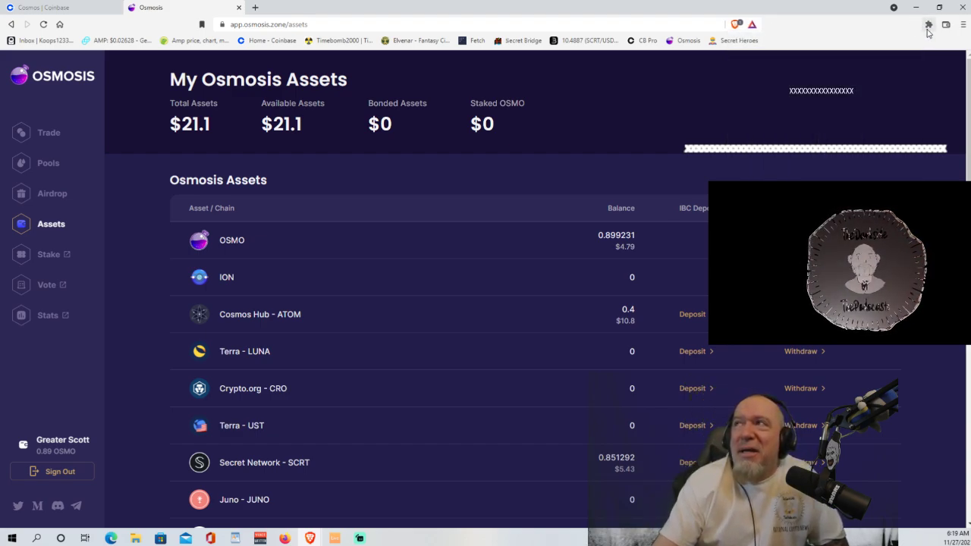
click(928, 24)
click(836, 136)
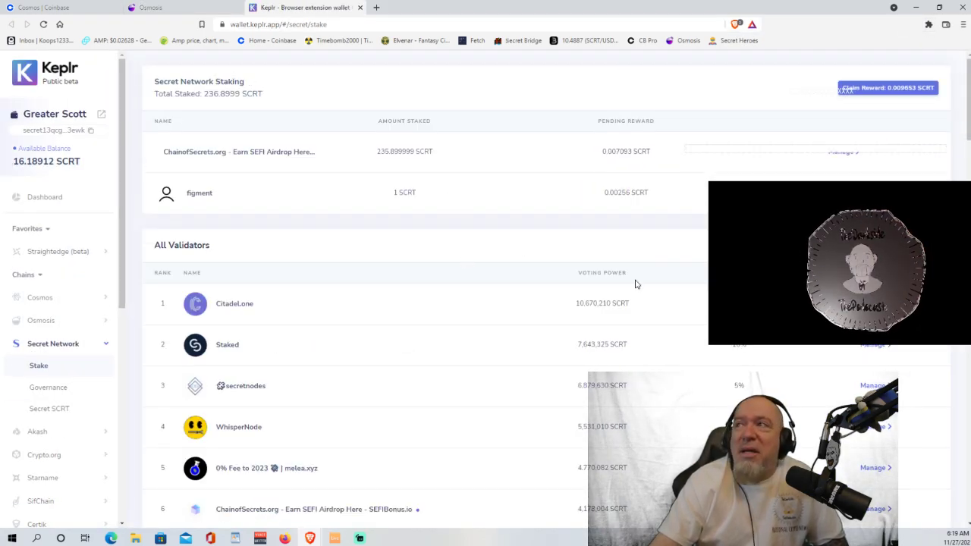
Scroll through Keplr's Secret Network validator list down to rank 60.
scroll(701, 277, down, 15)
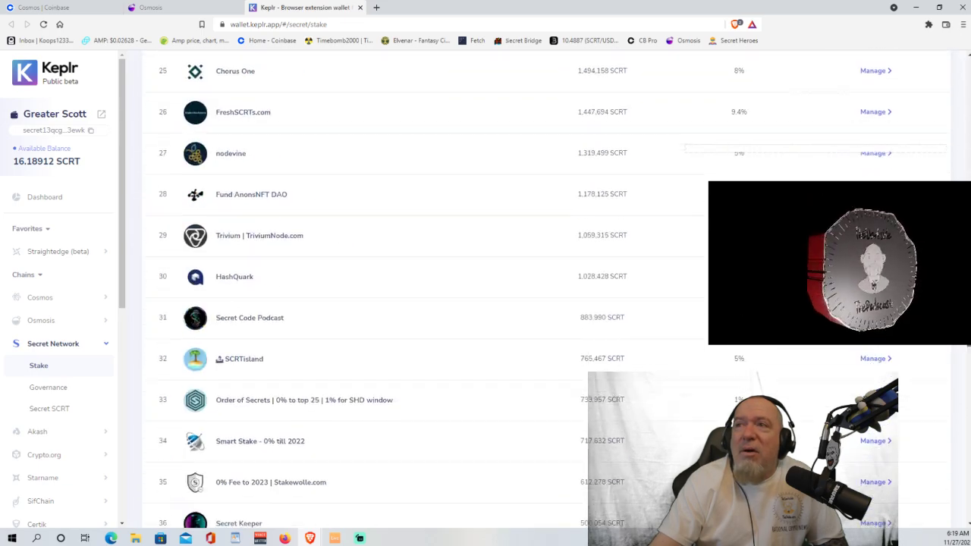
scroll(949, 427, down, 13)
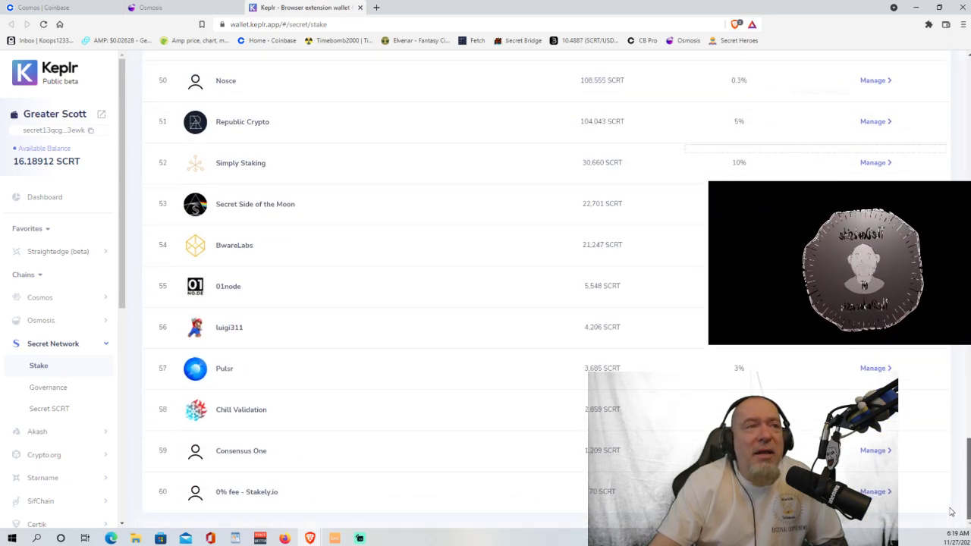
scroll(951, 512, up, 4)
scroll(963, 512, down, 4)
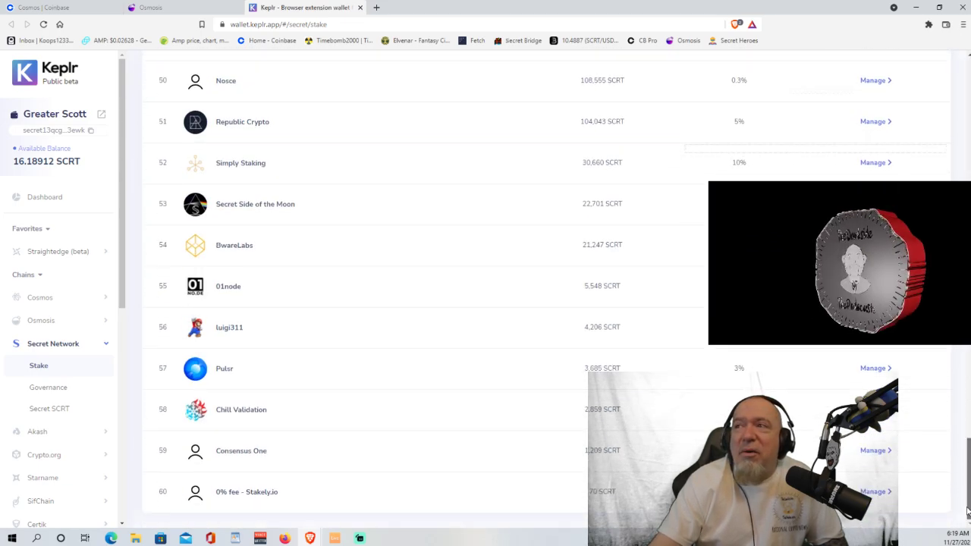
scroll(968, 486, up, 2)
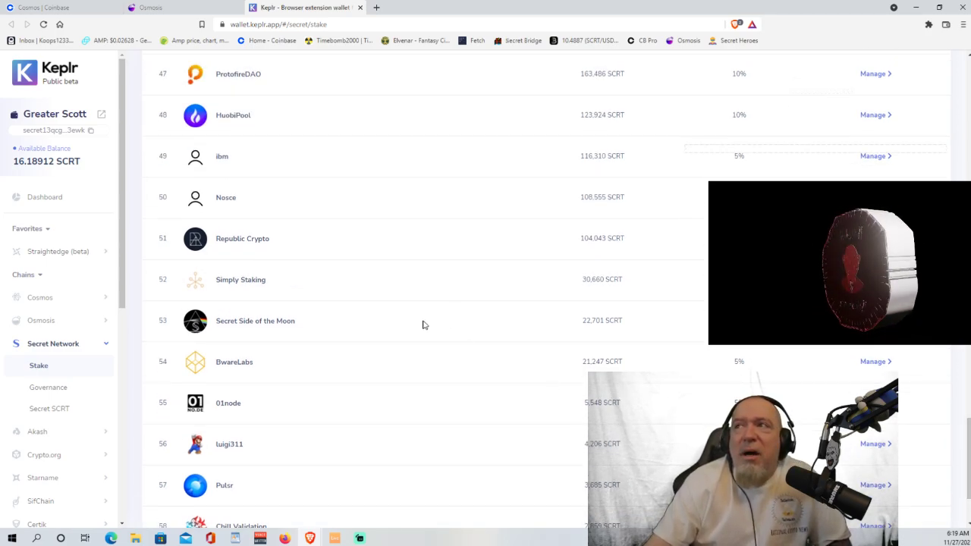
scroll(400, 343, down, 2)
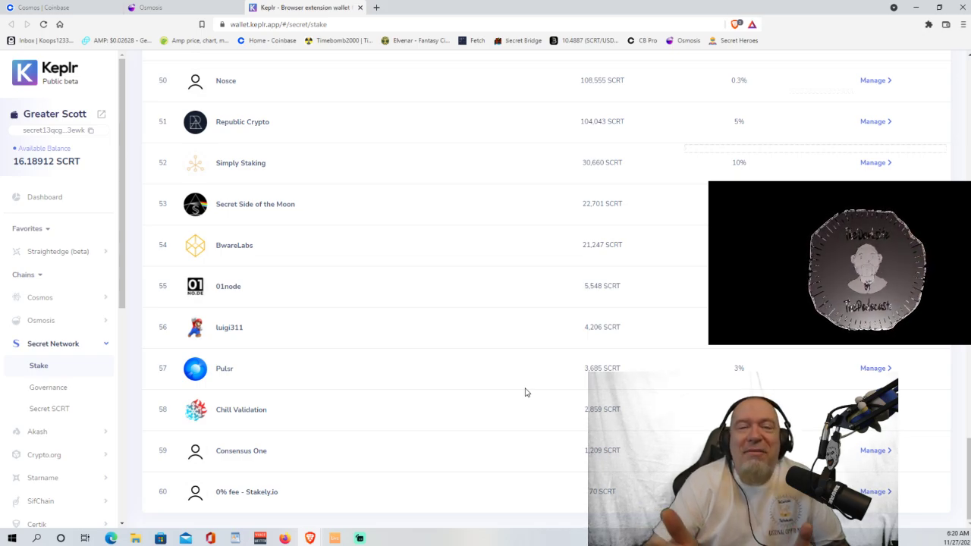
scroll(573, 289, up, 8)
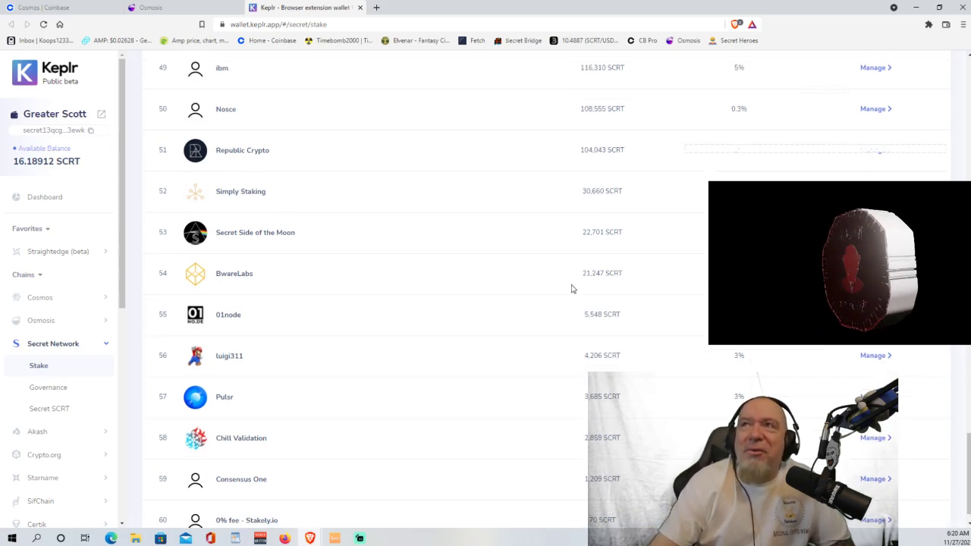
scroll(573, 288, up, 7)
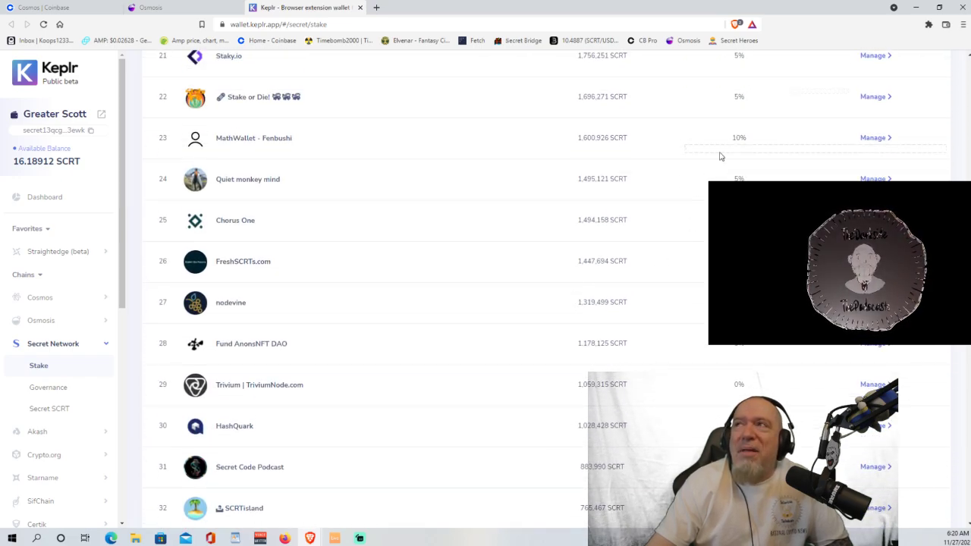
scroll(721, 157, up, 3)
scroll(720, 156, up, 11)
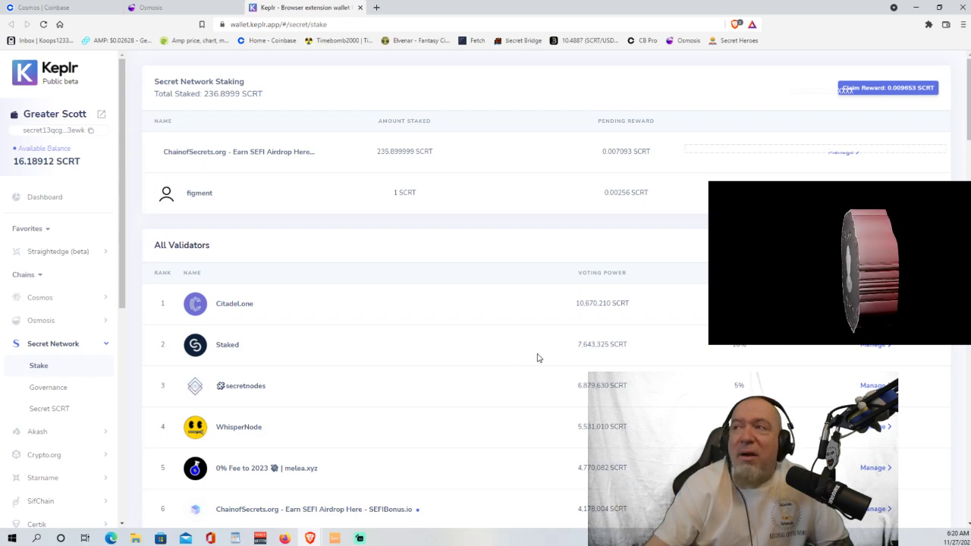
scroll(579, 349, down, 2)
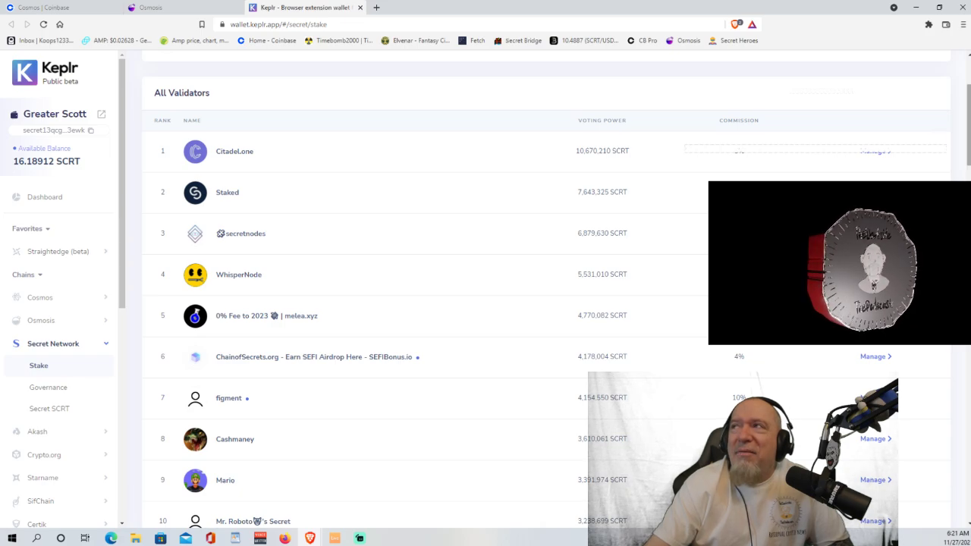
drag(969, 129, 961, 513)
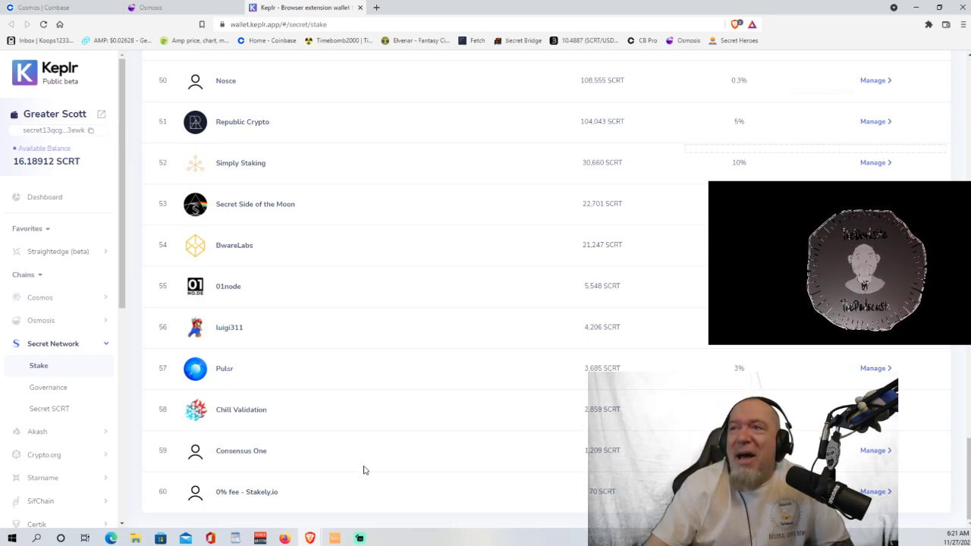
scroll(702, 406, up, 5)
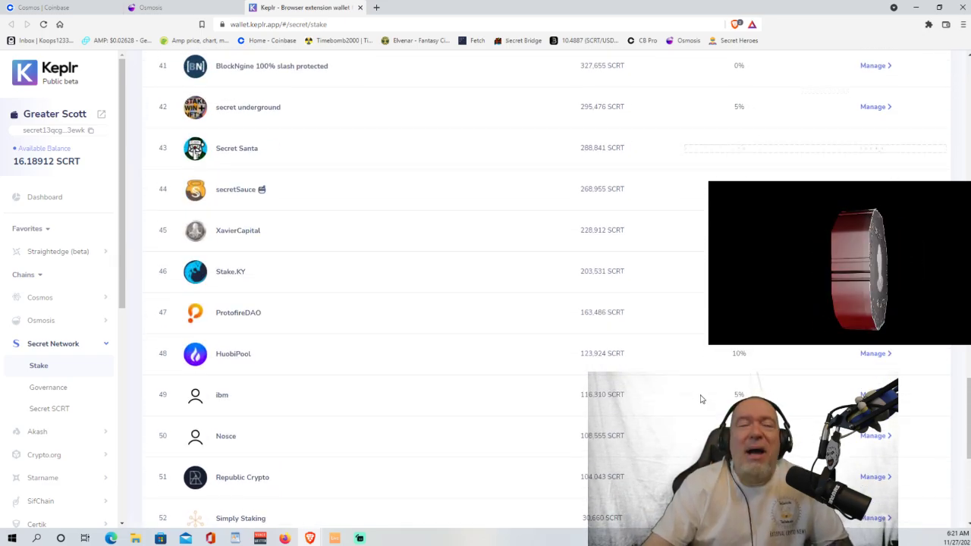
scroll(702, 399, up, 20)
scroll(701, 398, down, 1)
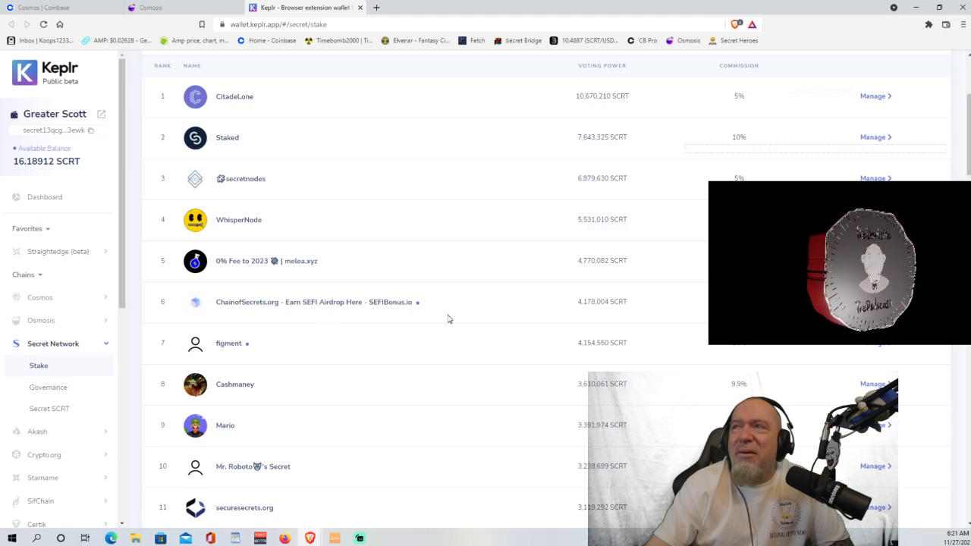
Delegate 16 SCRT to ChainofSecrets.org, approving with the High fee.
click(872, 301)
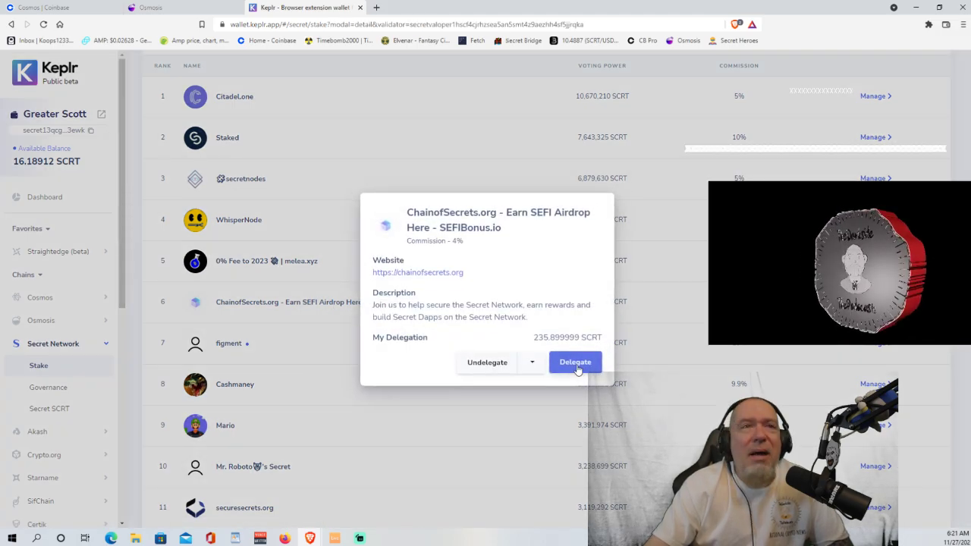
click(575, 363)
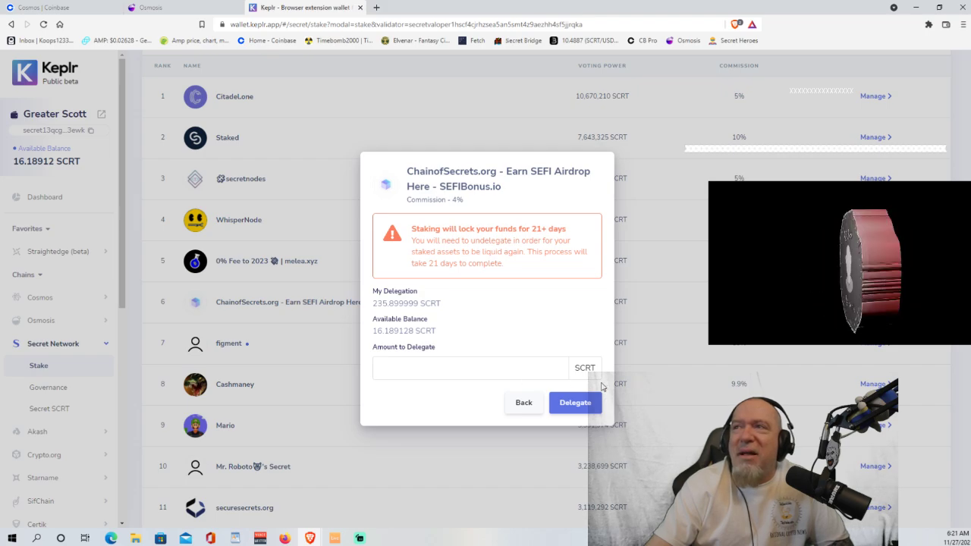
click(457, 367)
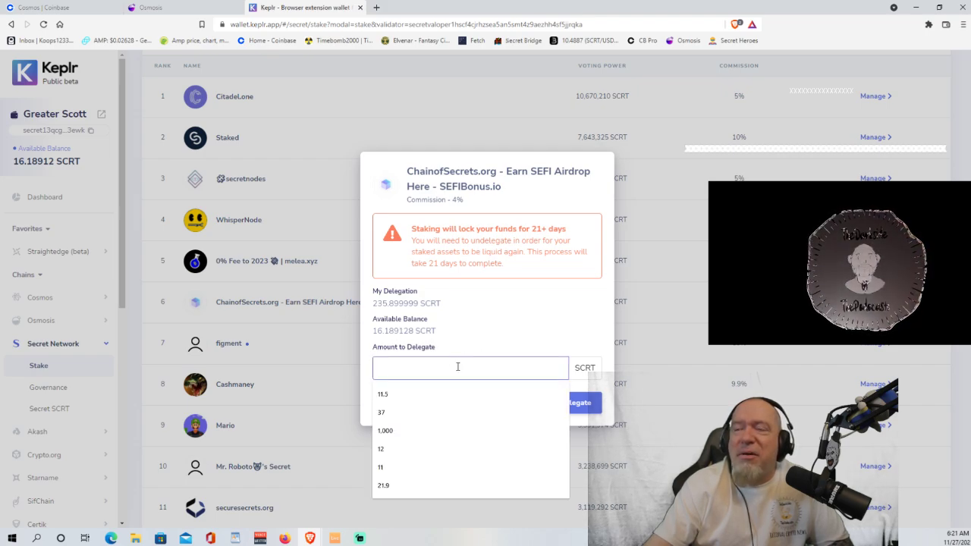
text(16)
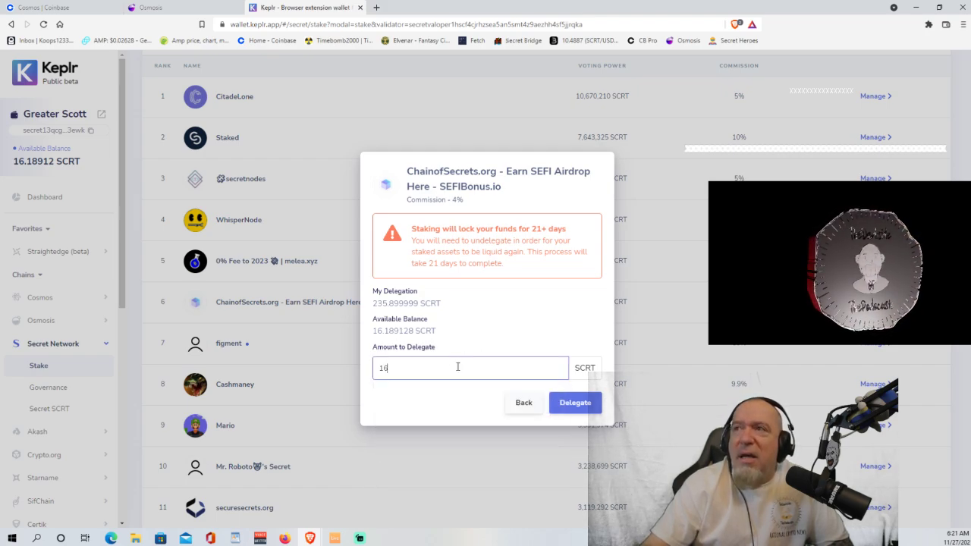
click(579, 404)
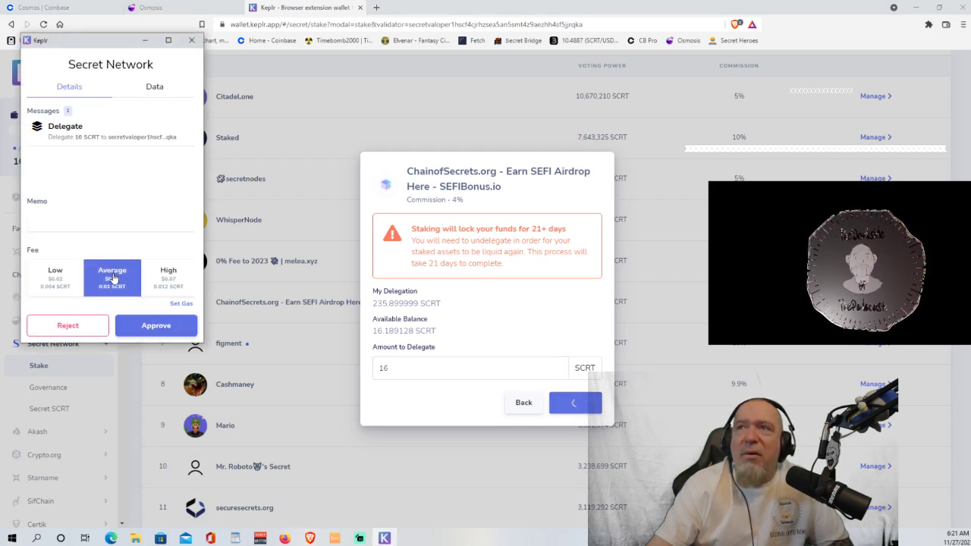
click(161, 285)
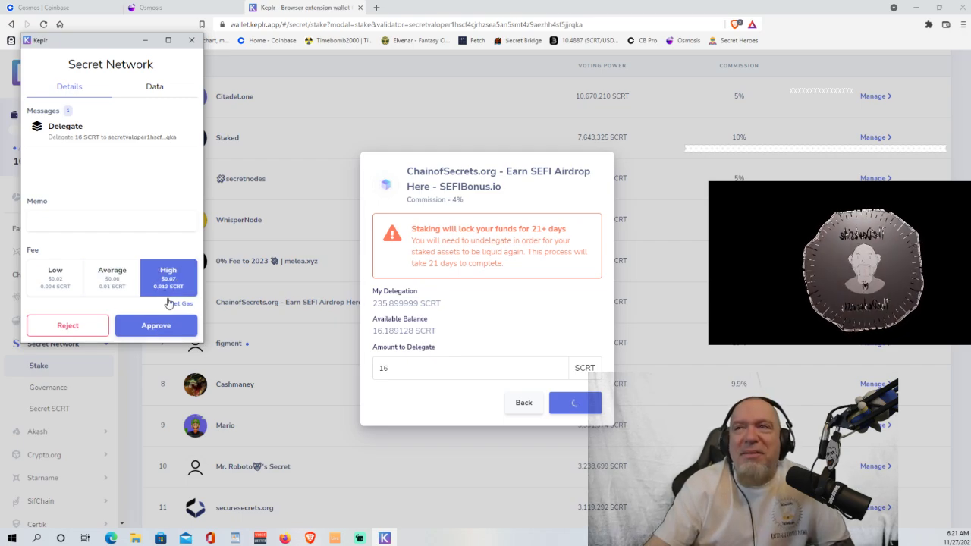
click(166, 327)
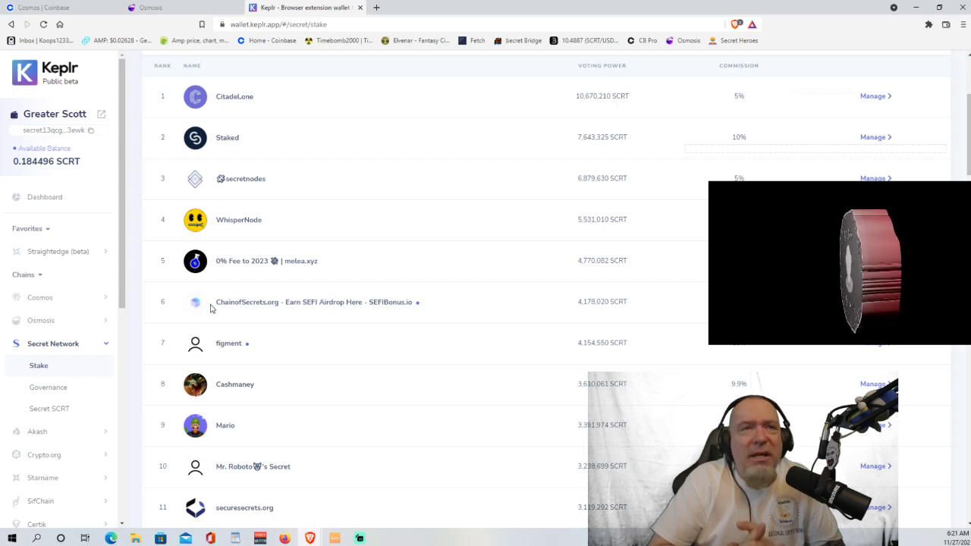
scroll(497, 270, up, 3)
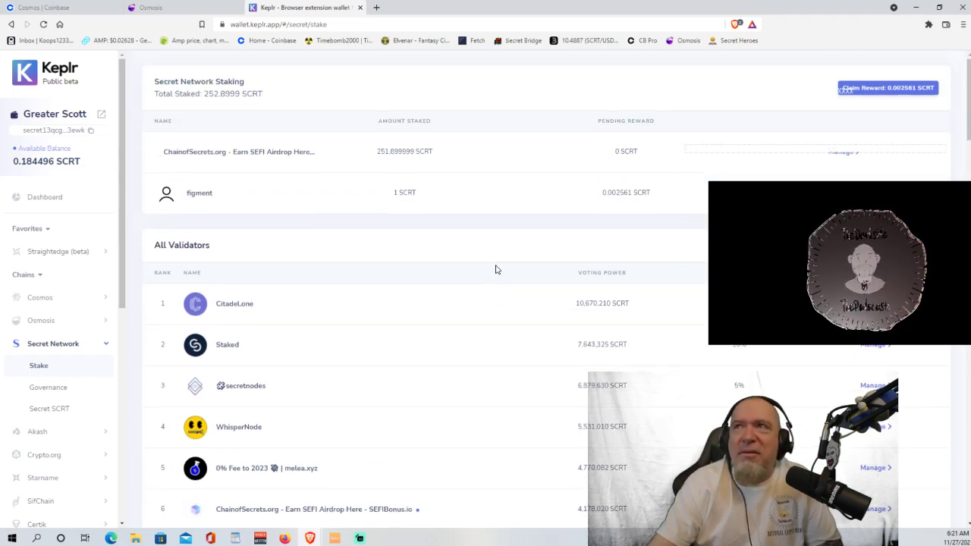